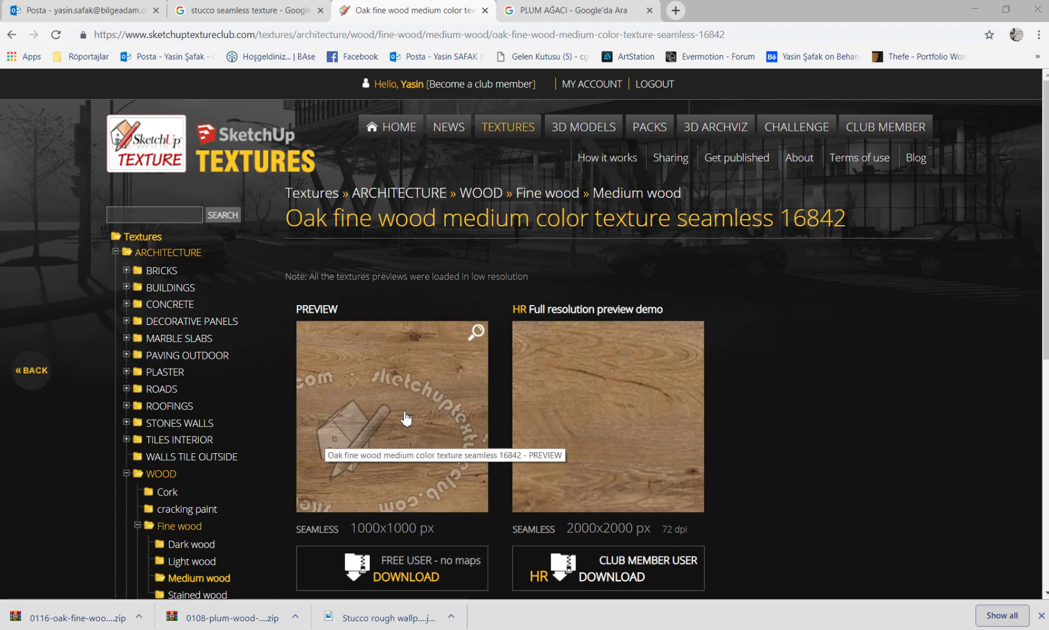
Show the downloaded Oak fine wood 16842 zip in its folder from Chrome's download bar
scroll(394, 454, down, 1)
scroll(396, 432, up, 1)
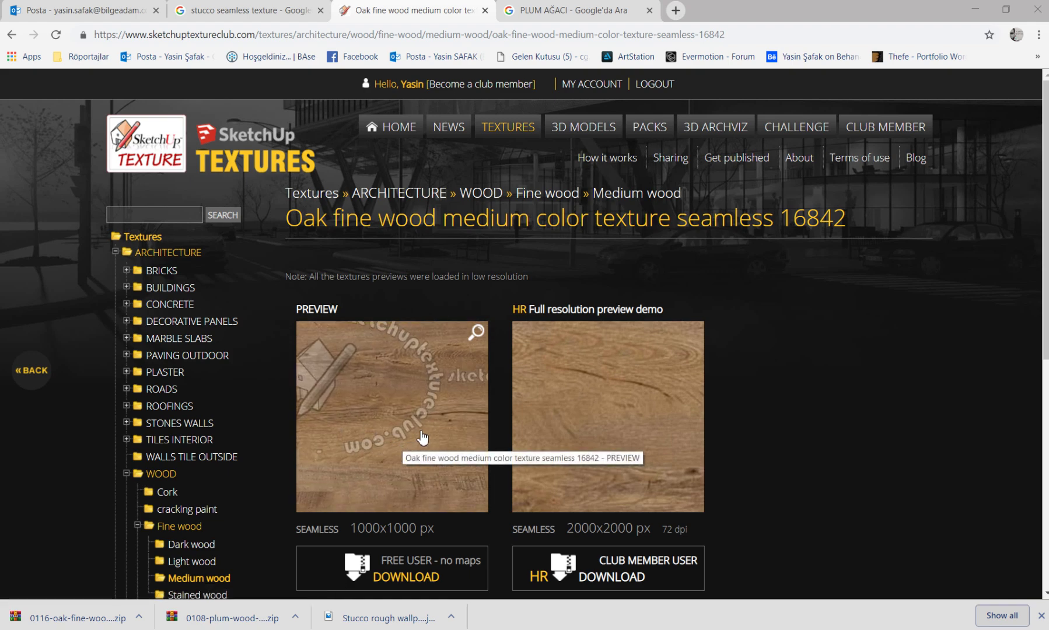
right_click(79, 607)
click(120, 573)
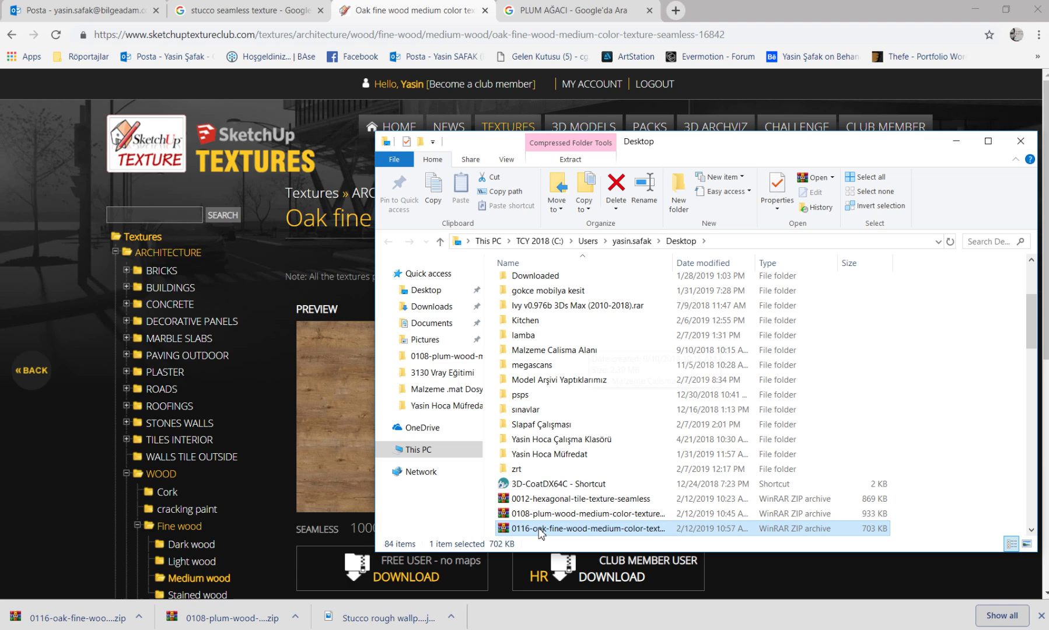
Extract the oak zip into its 0116 folder and open the texture JPG in Photoshop
right_click(539, 528)
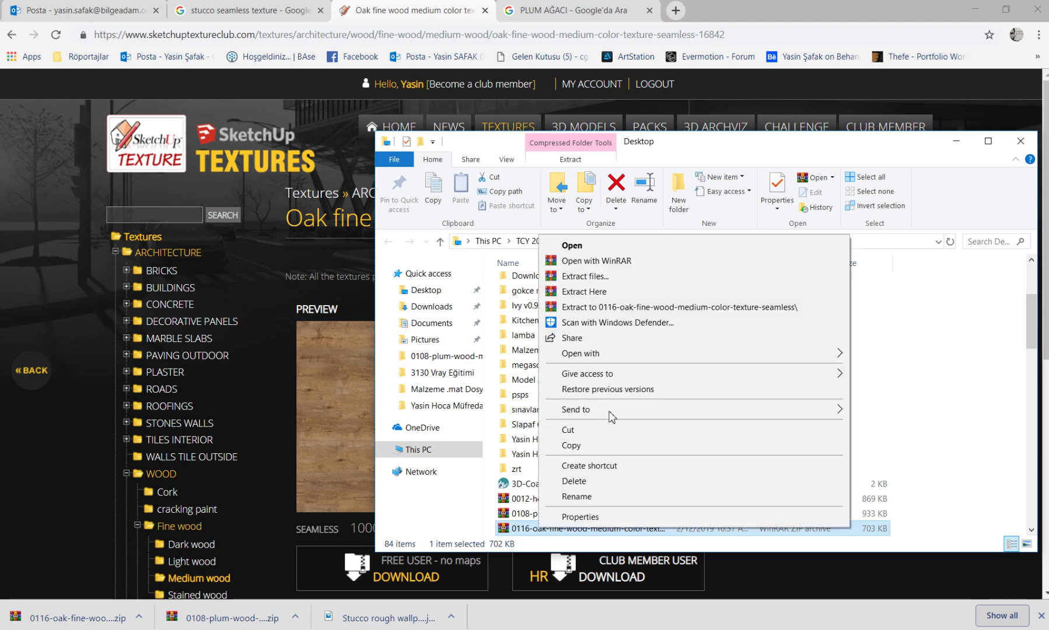
click(613, 307)
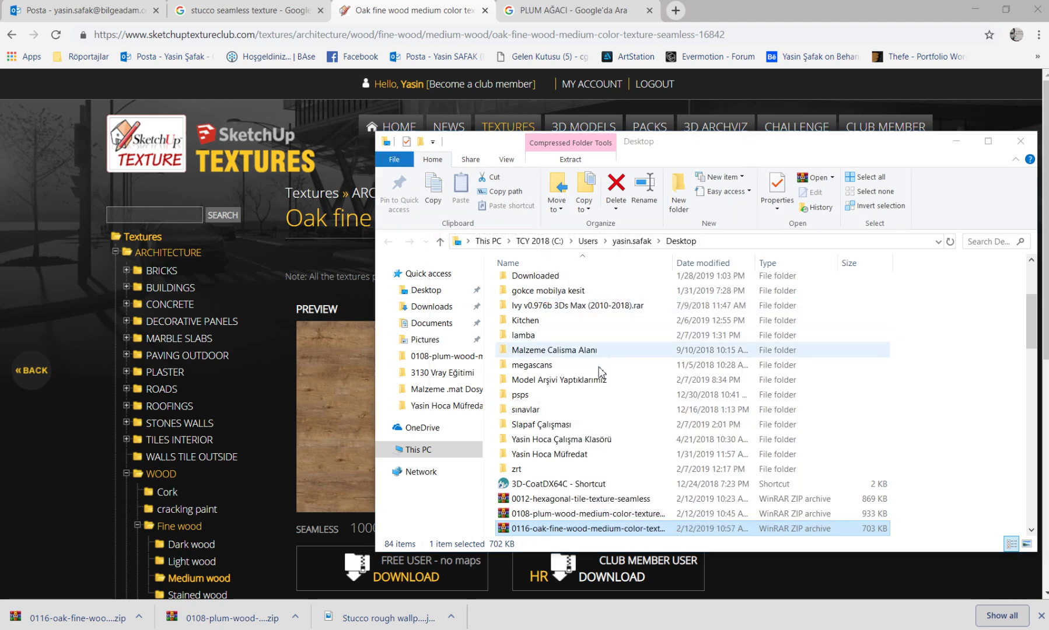
scroll(560, 358, up, 3)
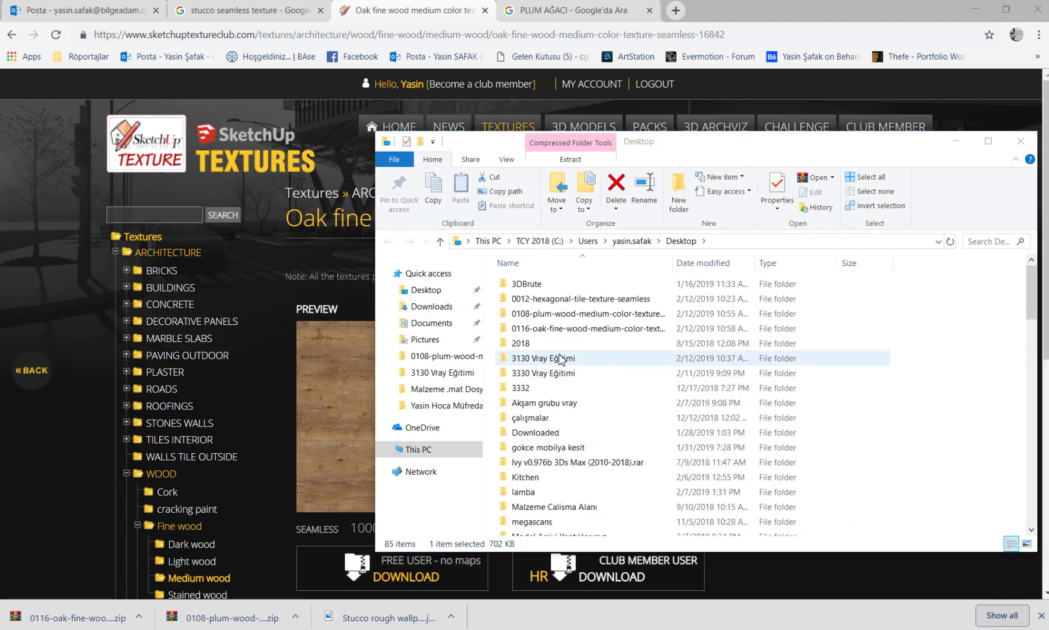
double_click(555, 326)
mouse_move(539, 283)
mouse_down()
mouse_move(327, 619)
mouse_move(349, 446)
mouse_up()
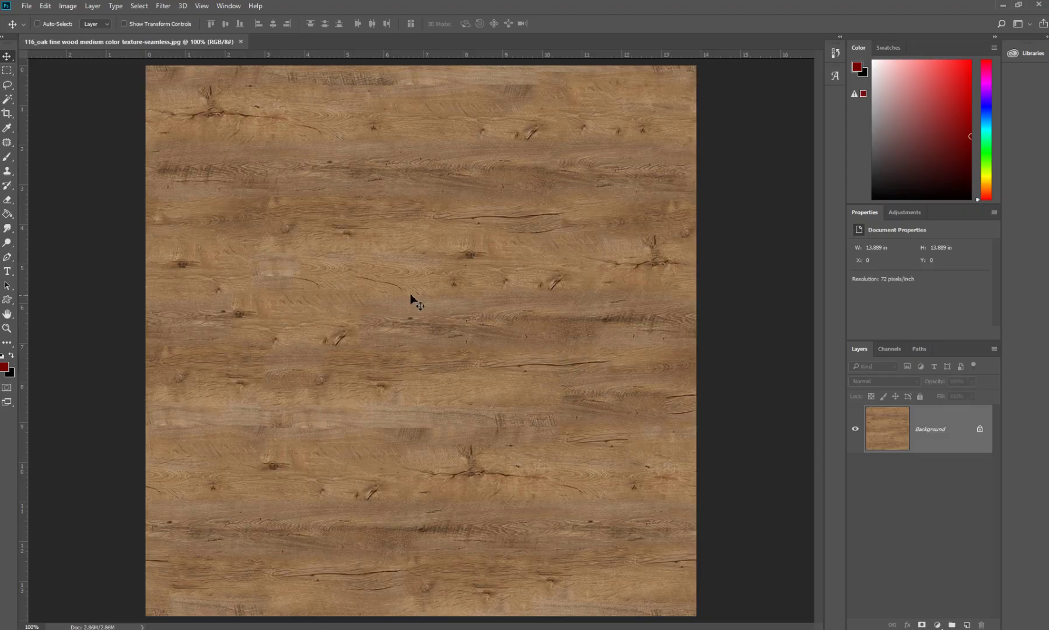
Save the oak texture as 'Meşe Diff.tga' in Targa format at 32 bits/pixel
click(28, 6)
click(40, 161)
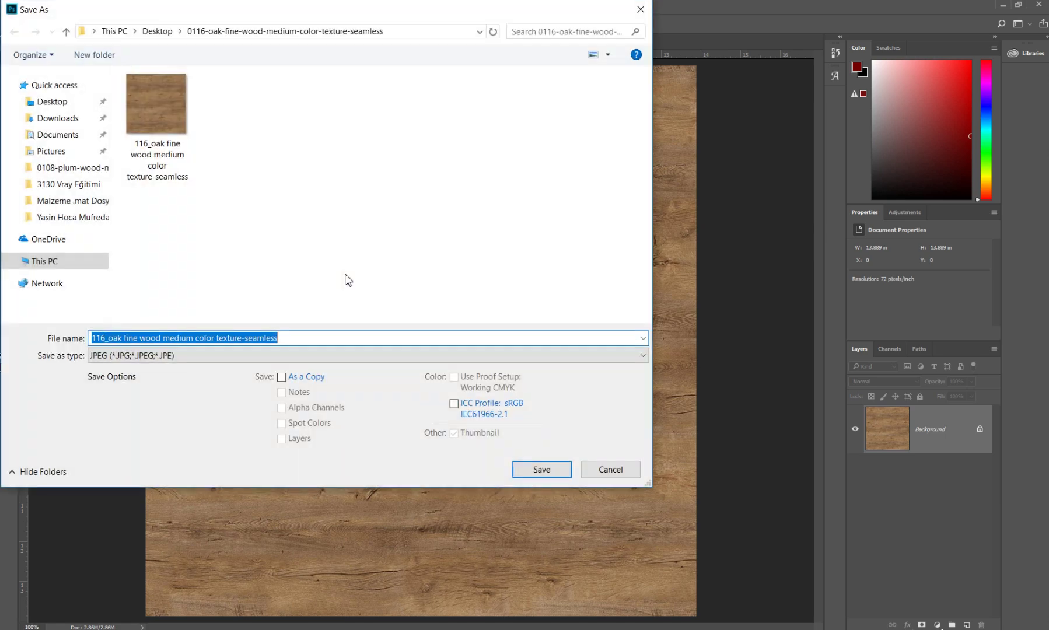
drag(297, 345, 1, 341)
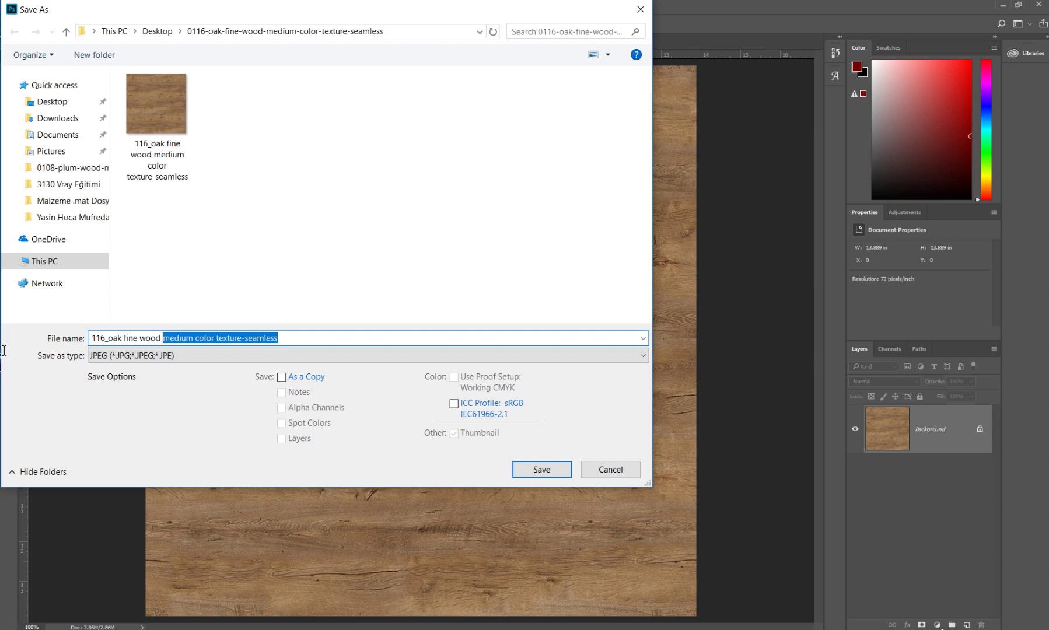
text(Mes)
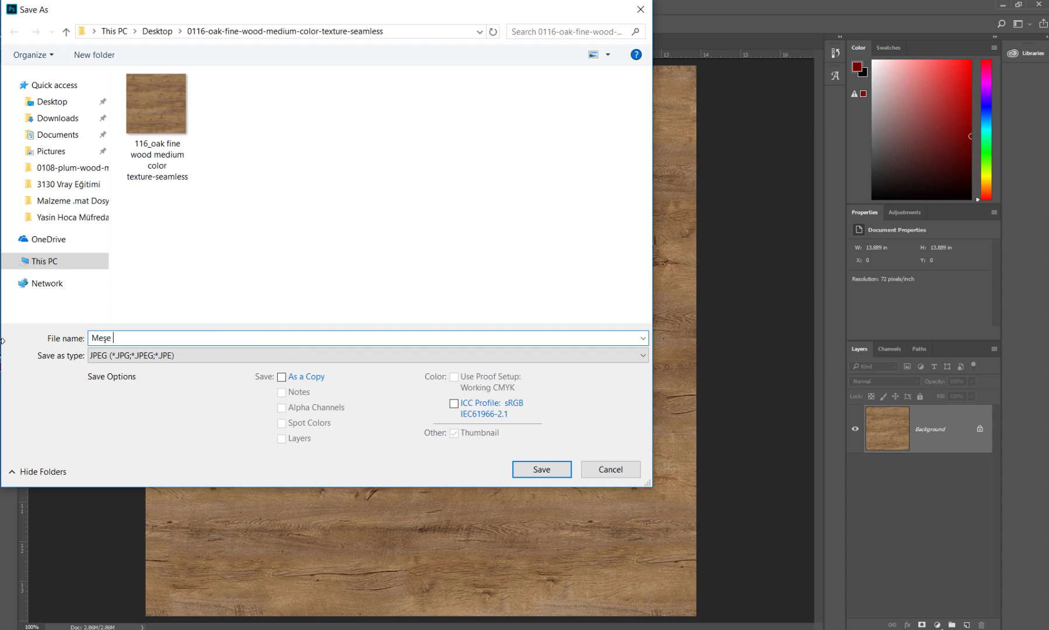
click(127, 356)
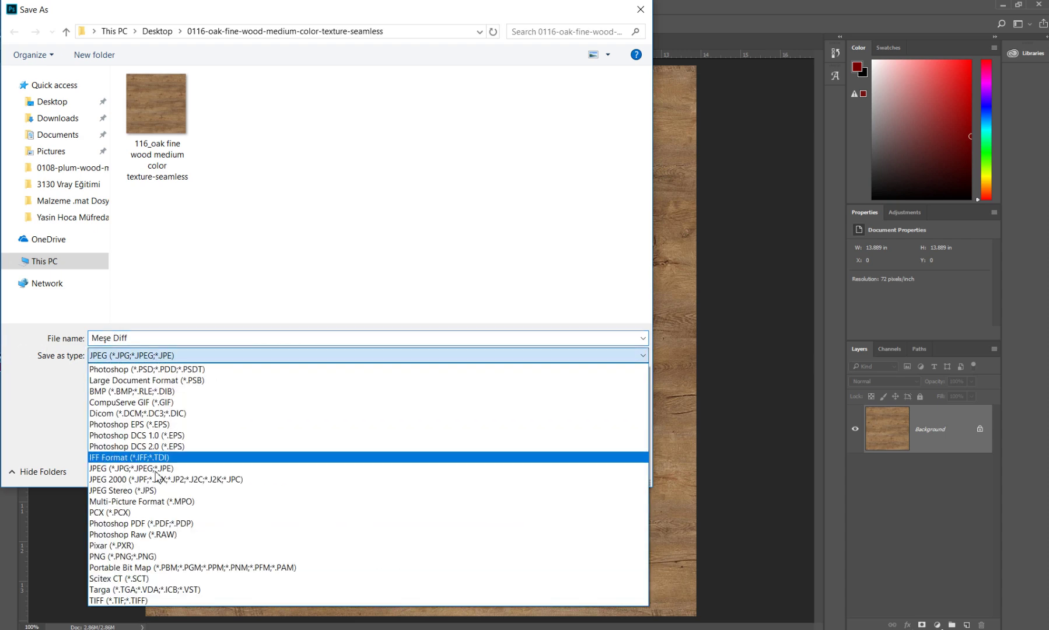
click(127, 590)
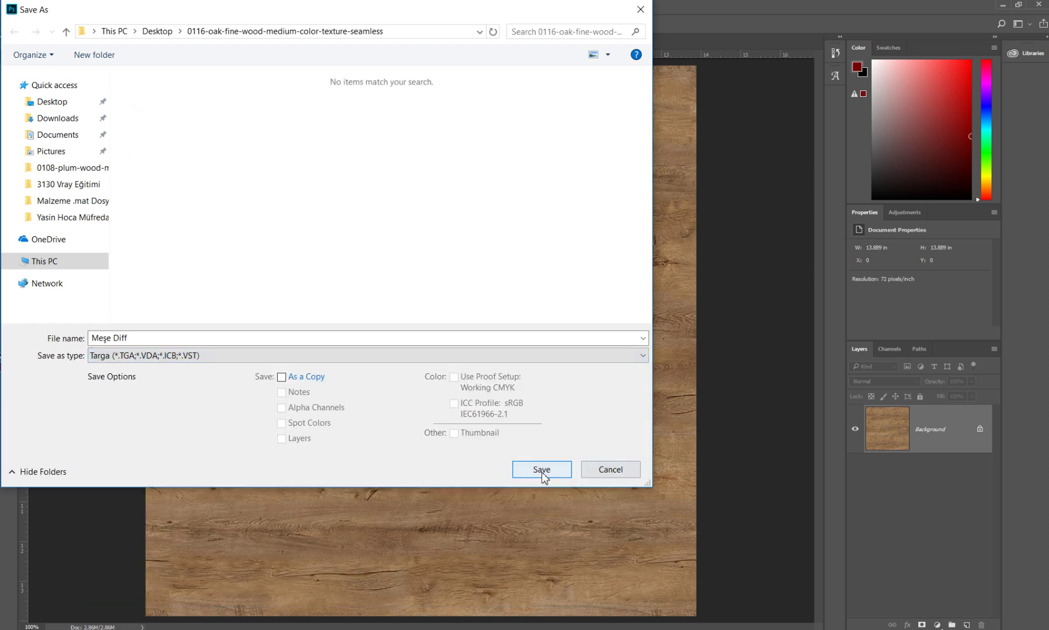
click(543, 473)
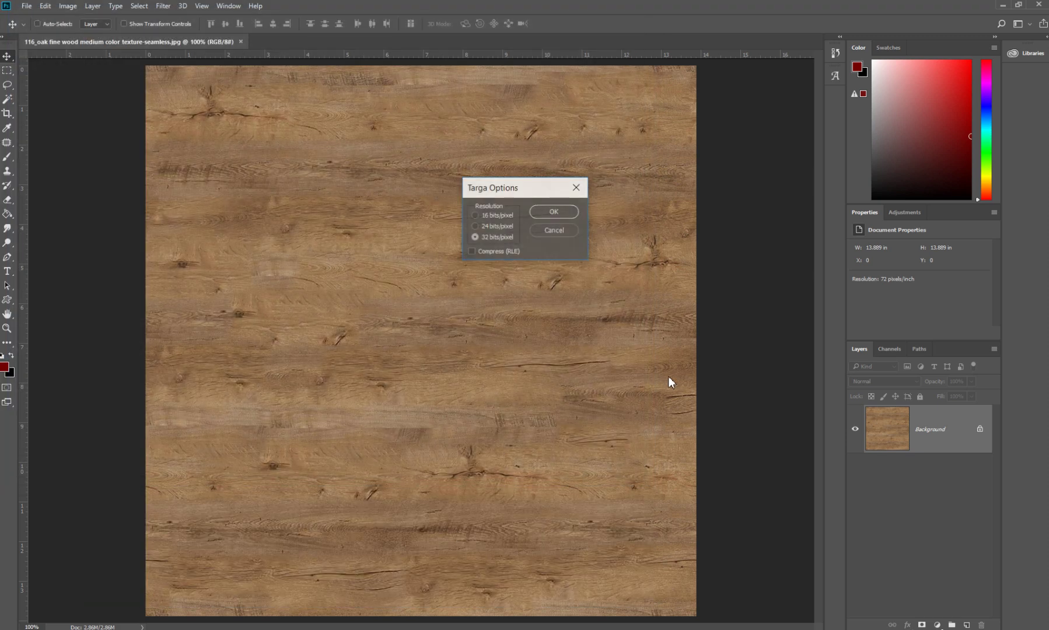
click(540, 217)
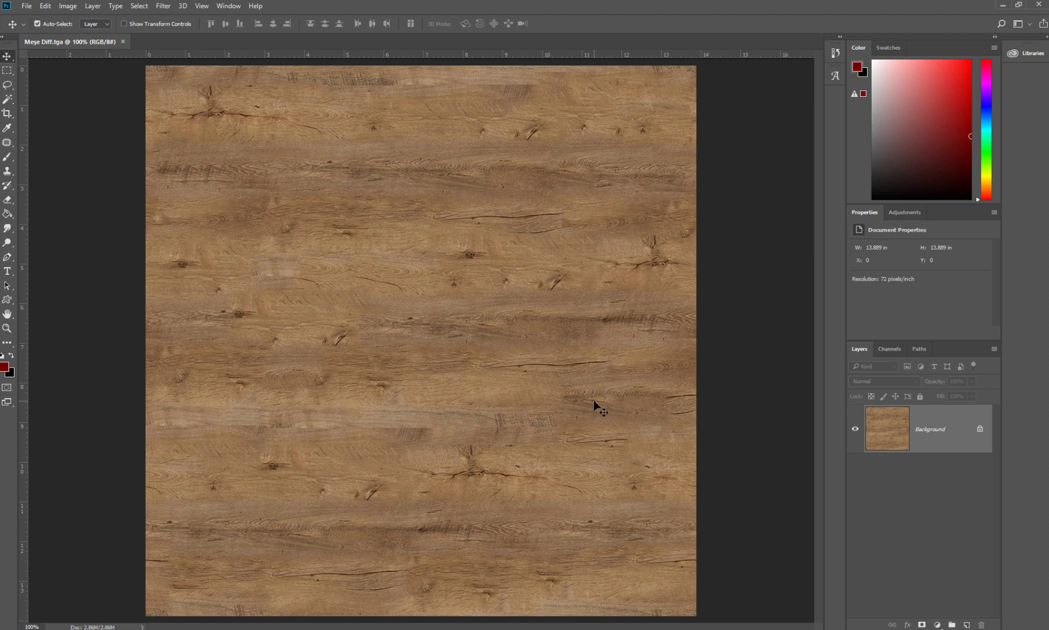
Duplicate the wood layer and make the copy desaturated and high-contrast
key(ctrl+shift+u)
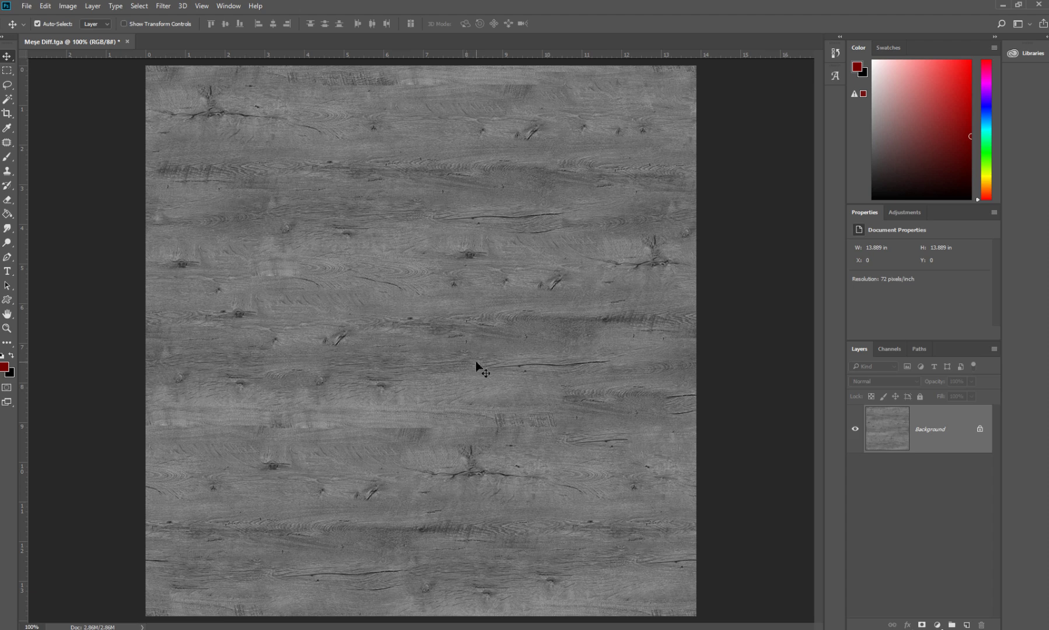
key(ctrl+z)
key(ctrl+j)
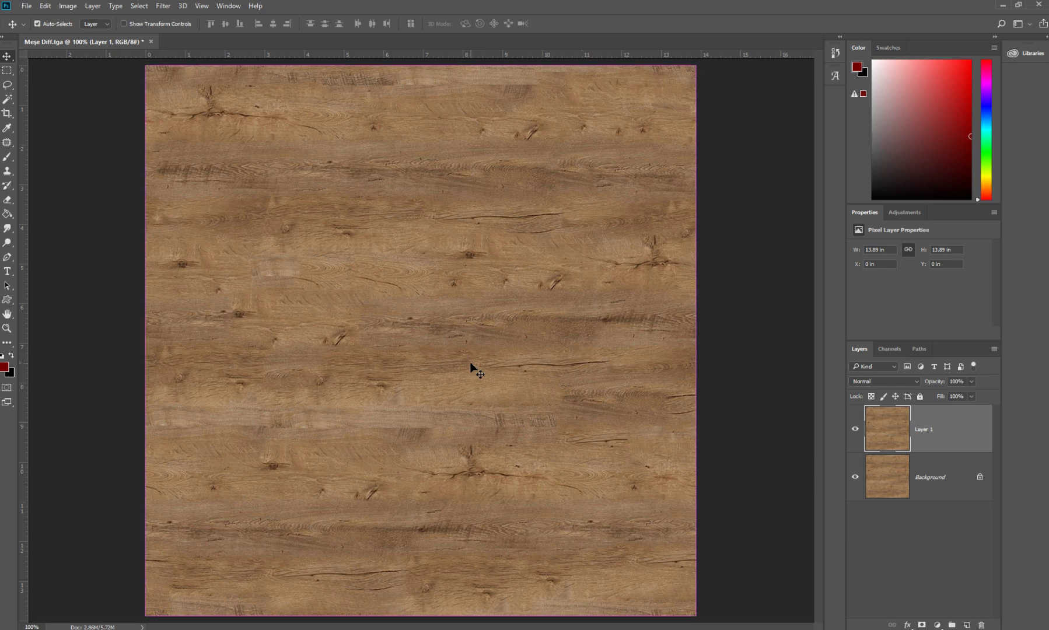
key(ctrl+shift+u)
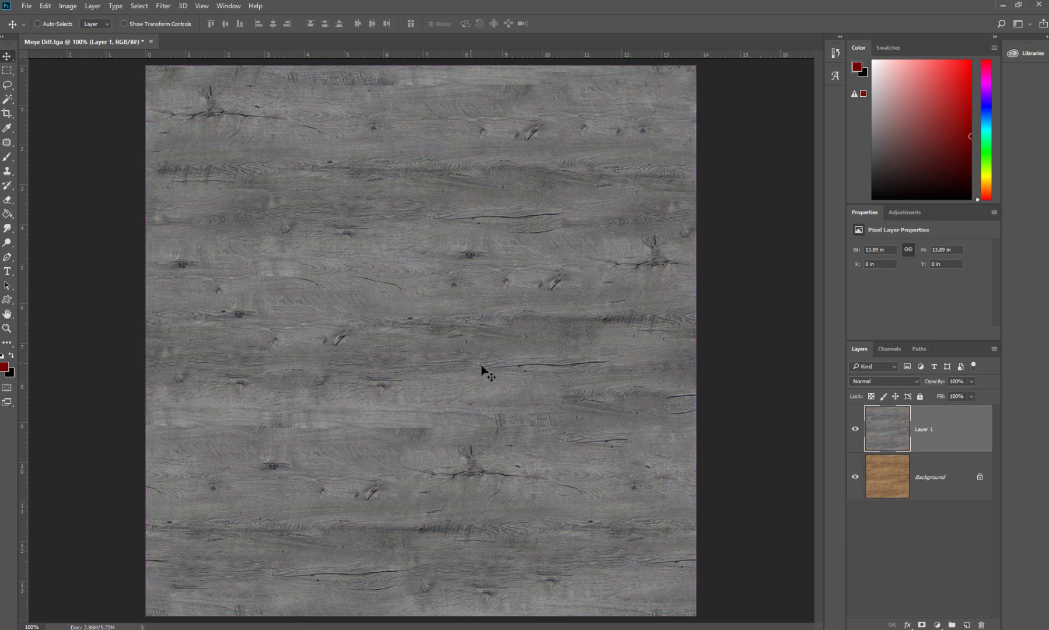
key(ctrl+shift+l)
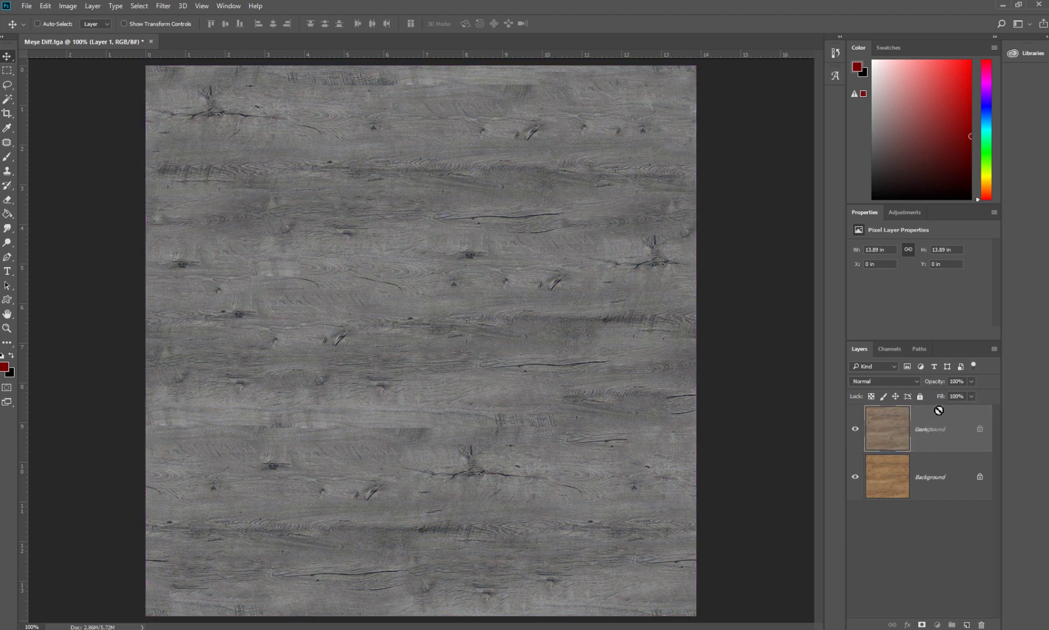
Place the original oak layer above the grey copy at low opacity and merge them
click(982, 479)
drag(930, 477, 936, 410)
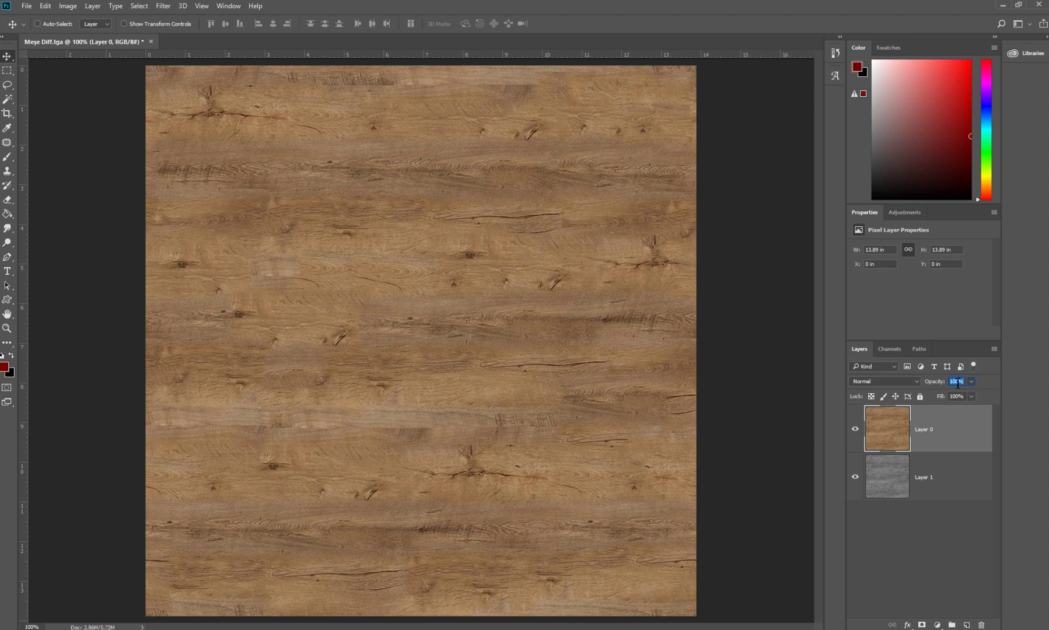
text(15)
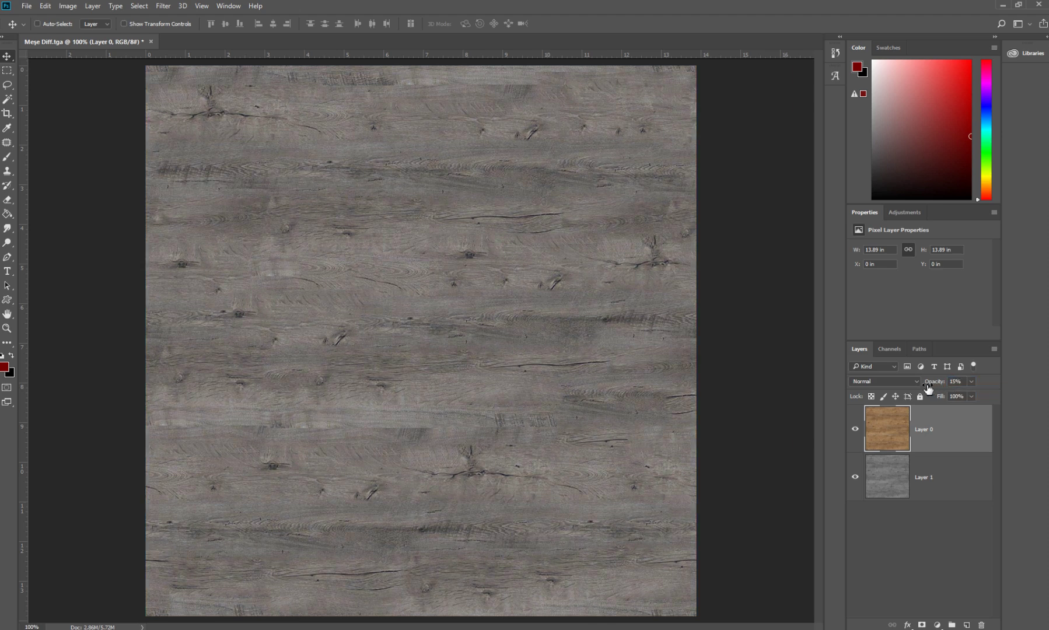
drag(931, 384, 946, 384)
key(ctrl+e)
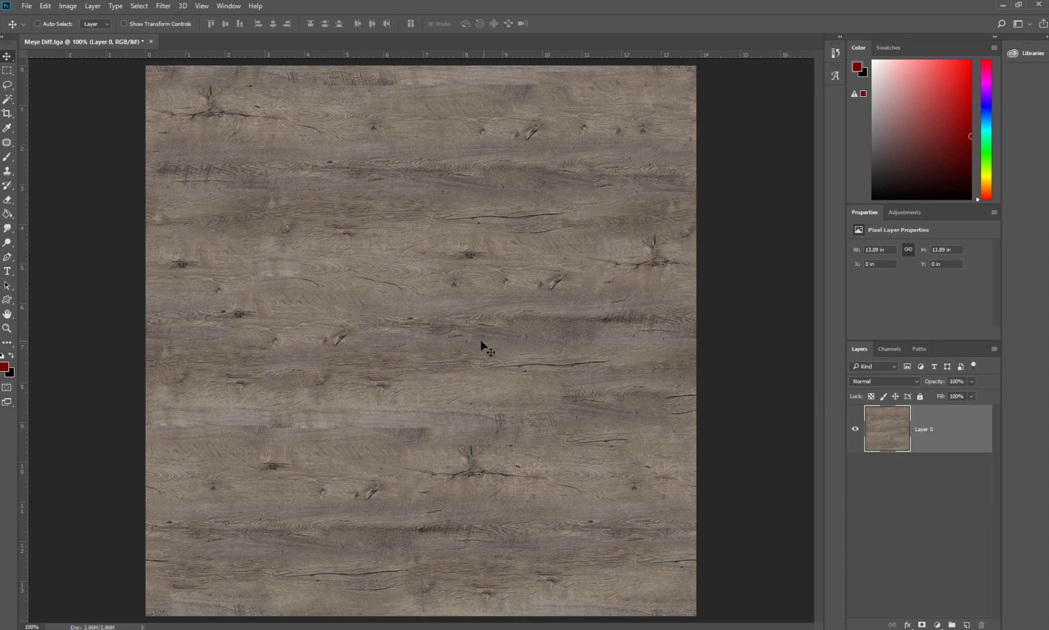
click(26, 6)
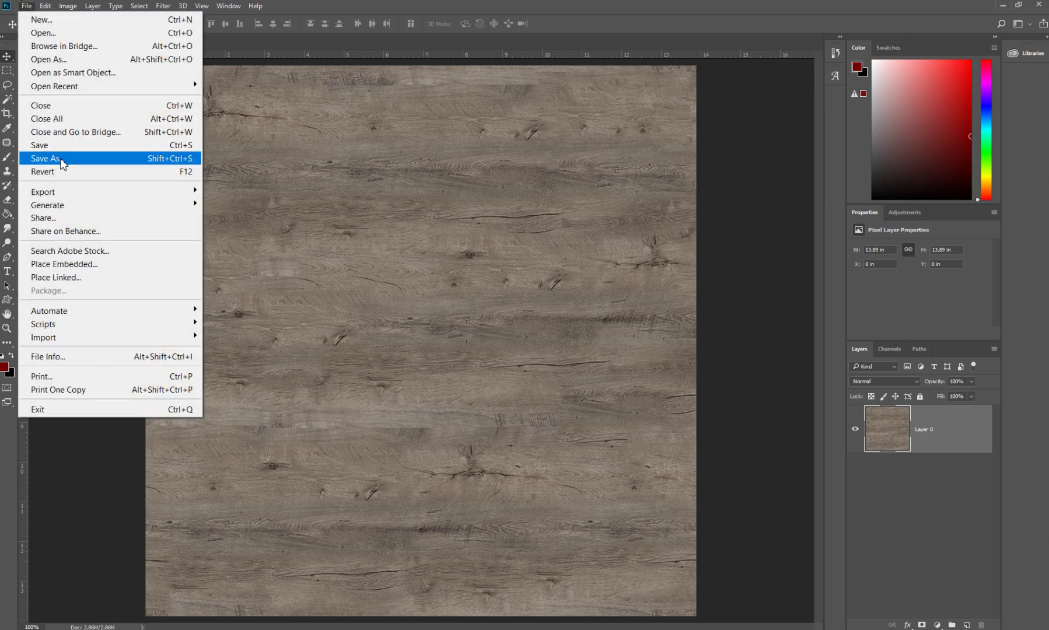
Save the muted wood texture as a 32-bit Targa file named 'Meşe Refl'
click(64, 159)
click(142, 340)
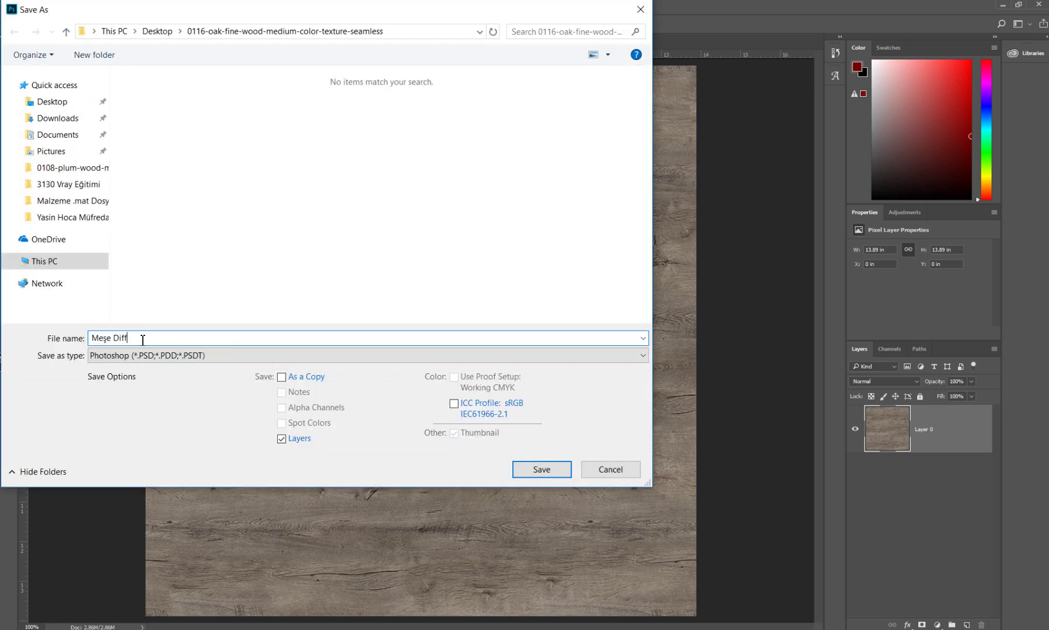
key(BackSpace)
key(BackSpace)
key(BackSpace)
text(Ref)
click(158, 358)
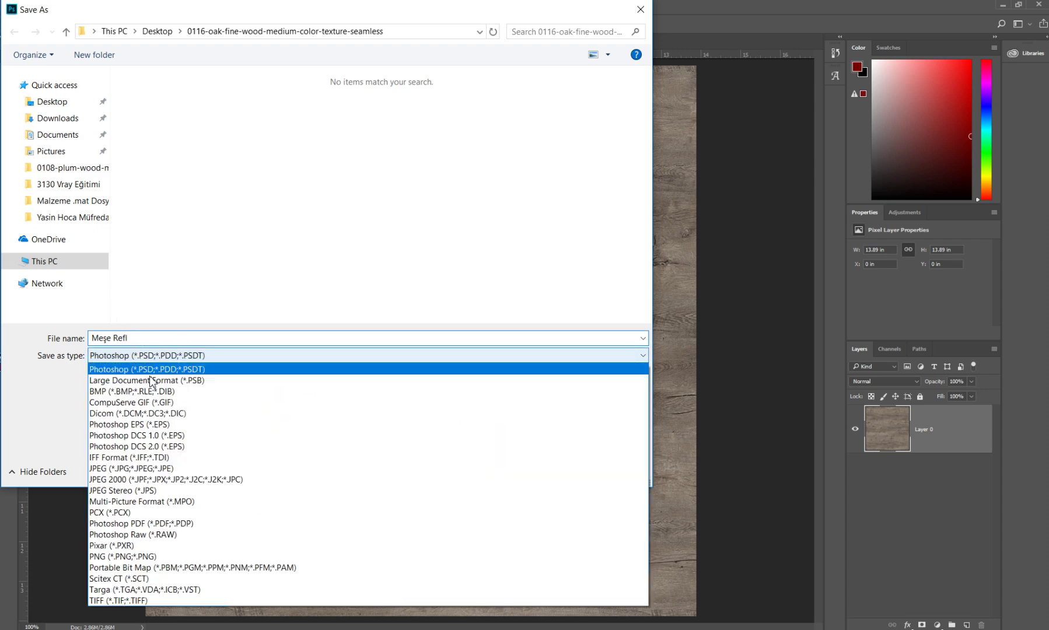
click(127, 591)
click(556, 473)
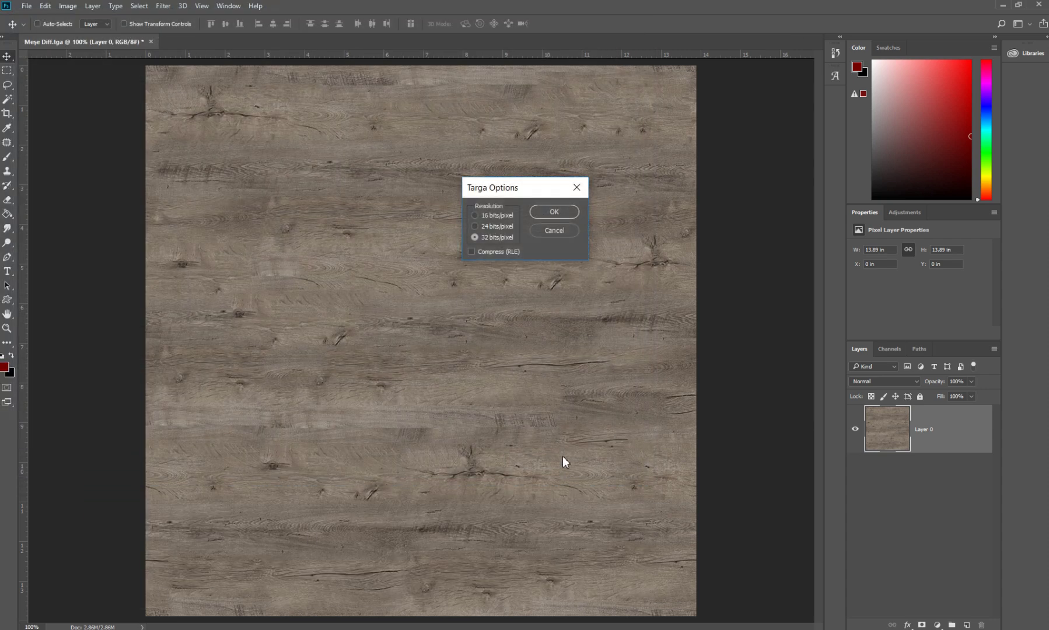
click(554, 212)
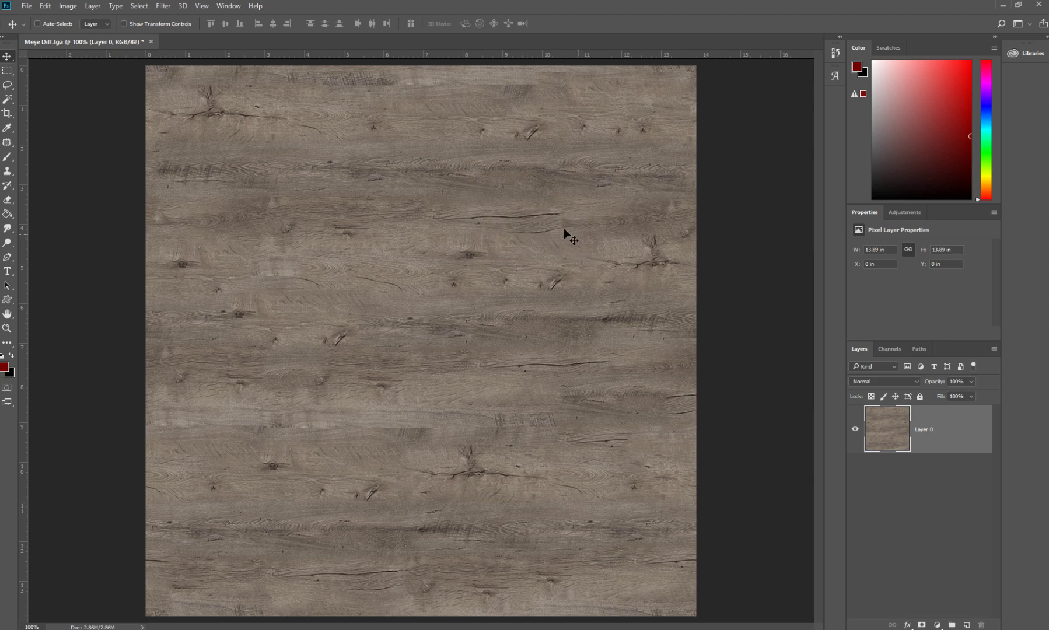
click(68, 7)
mouse_move(91, 39)
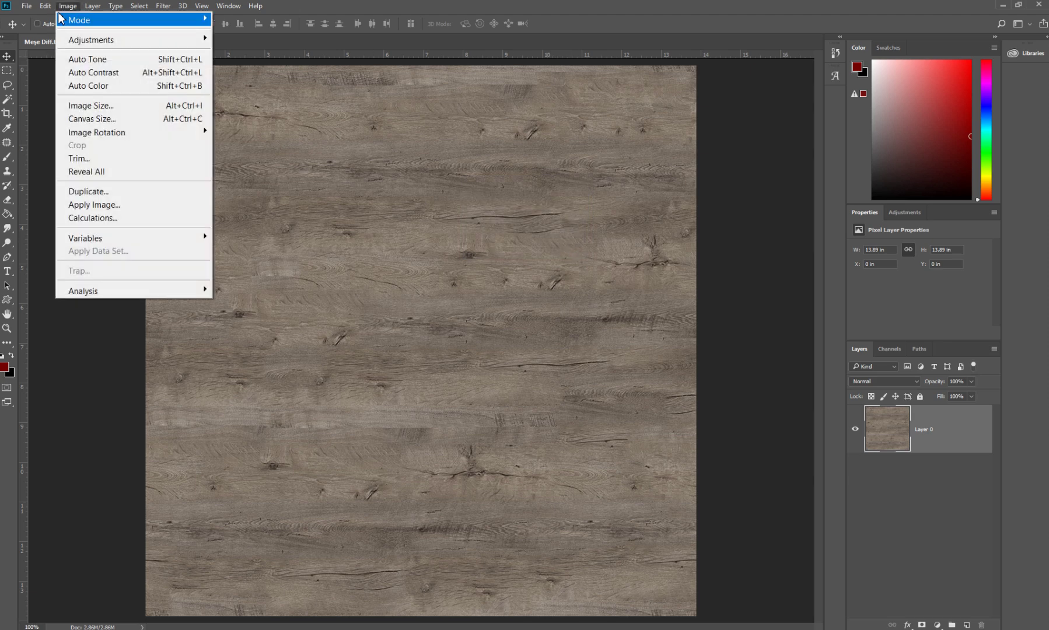
Flatten the image and apply HDR Toning with the Scott5 preset
click(280, 286)
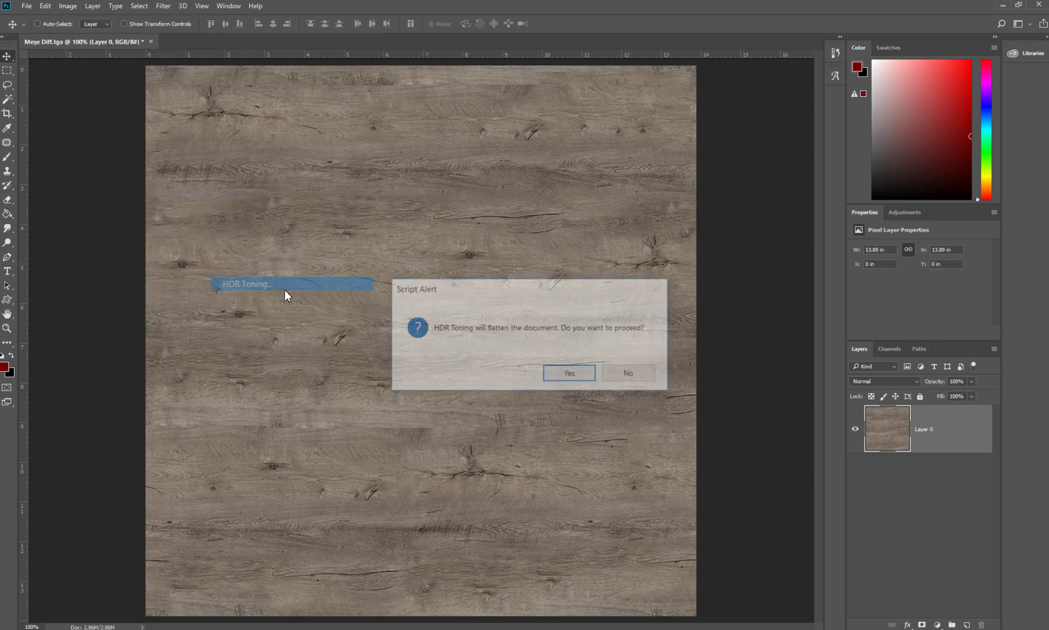
click(572, 376)
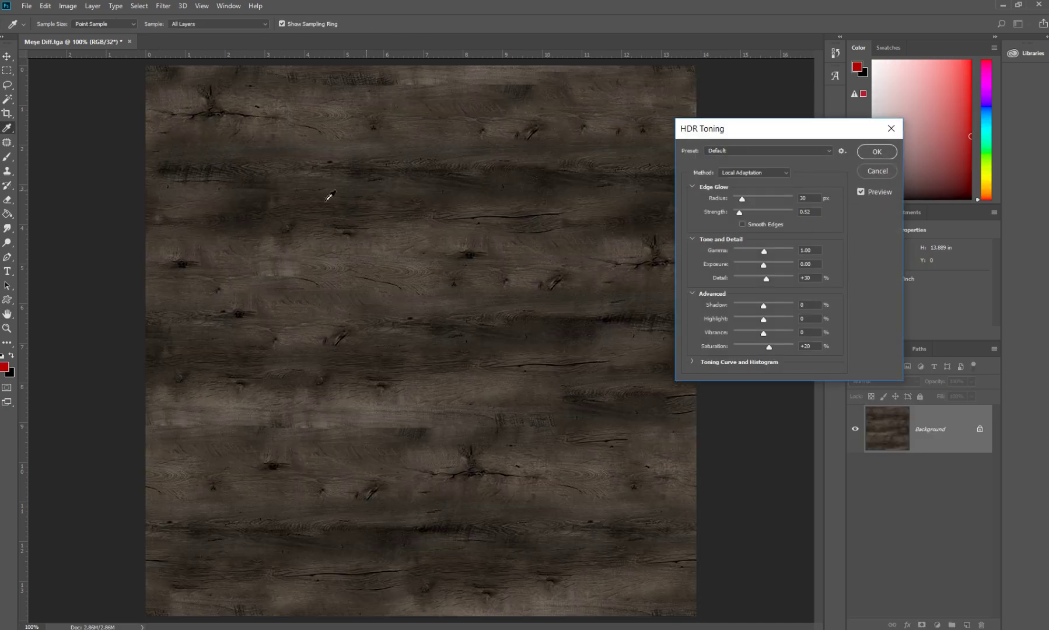
click(747, 155)
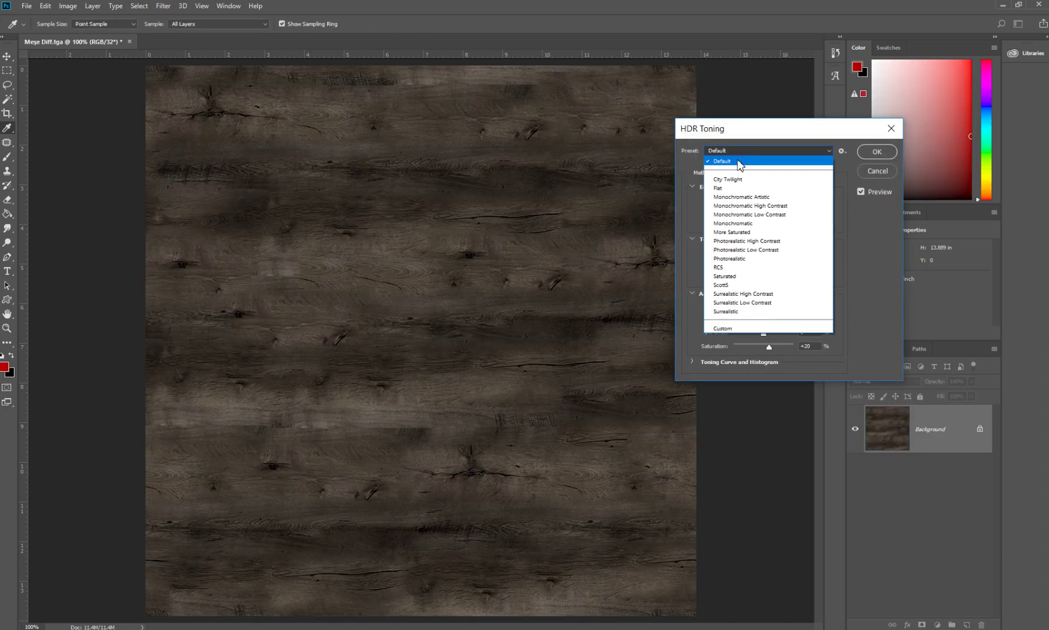
click(748, 299)
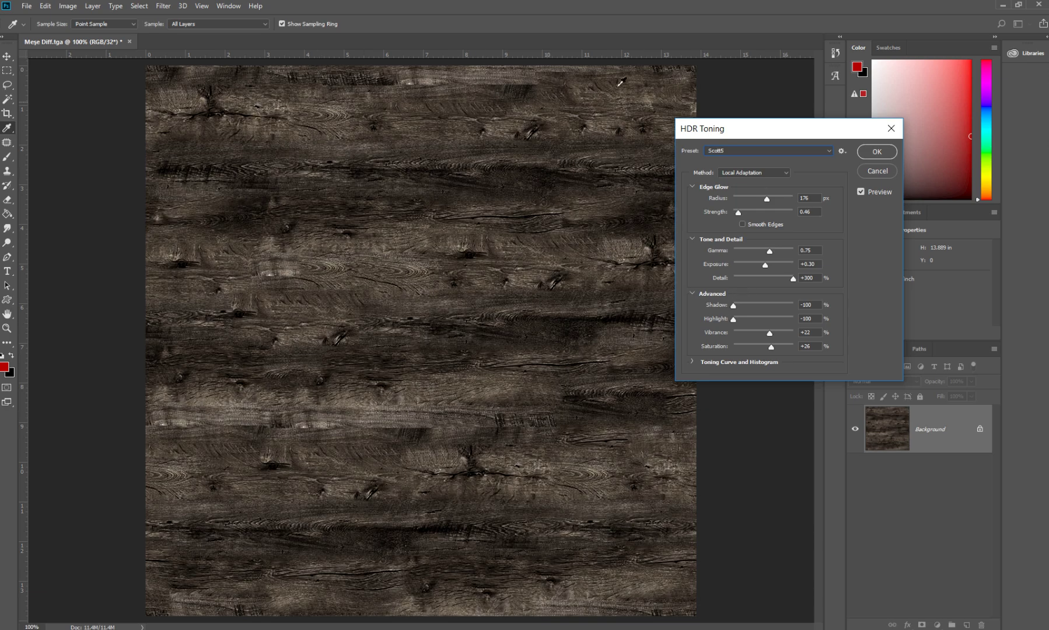
click(877, 151)
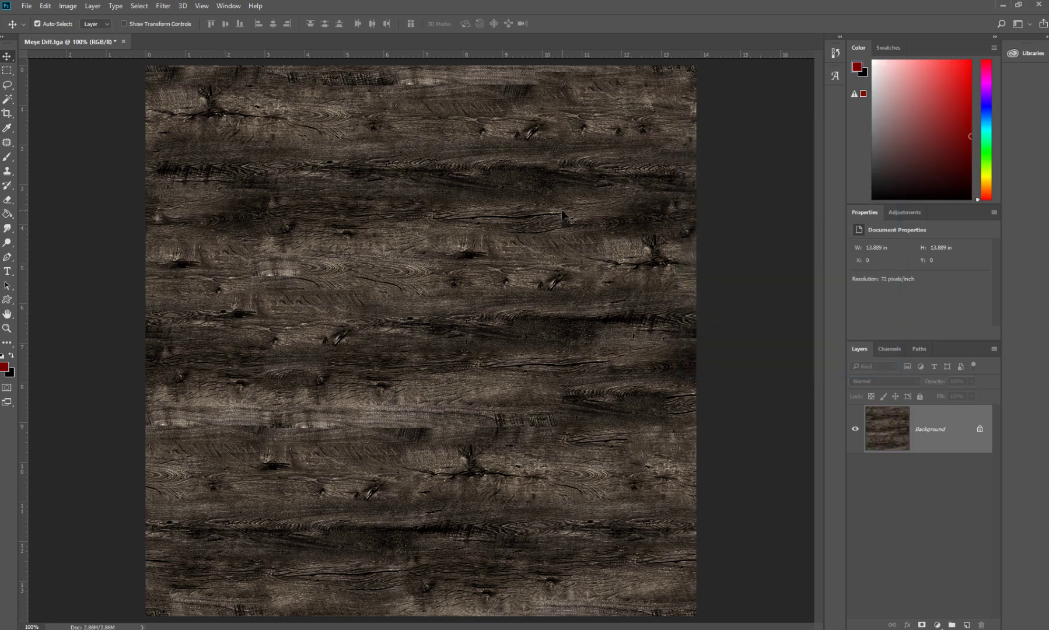
key(ctrl+l)
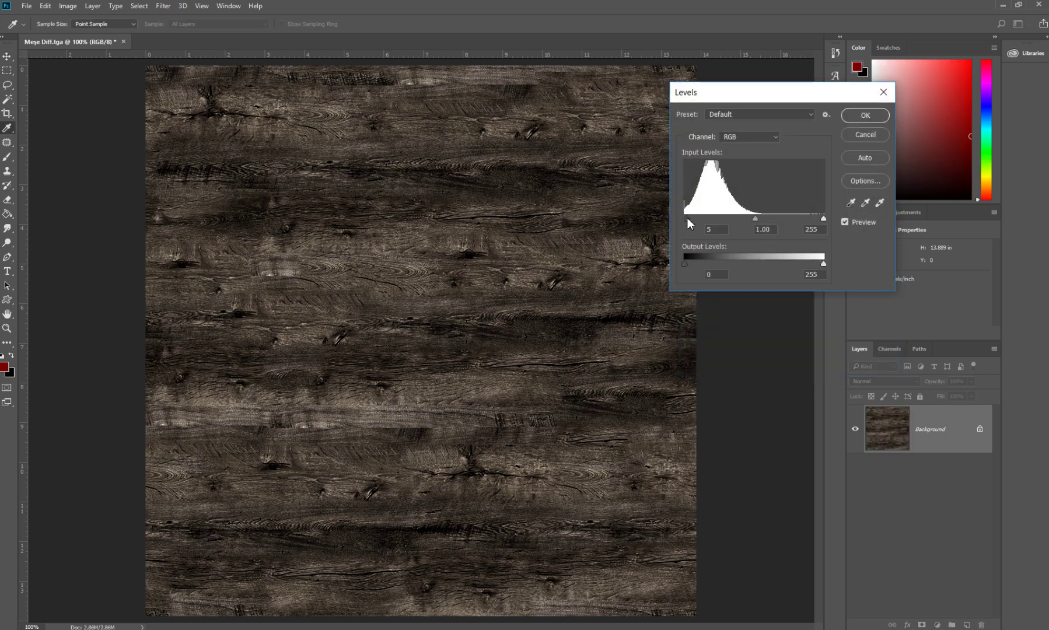
Apply Levels with black input 16 and midtones 1.99, then desaturate to greyscale
drag(688, 219, 693, 219)
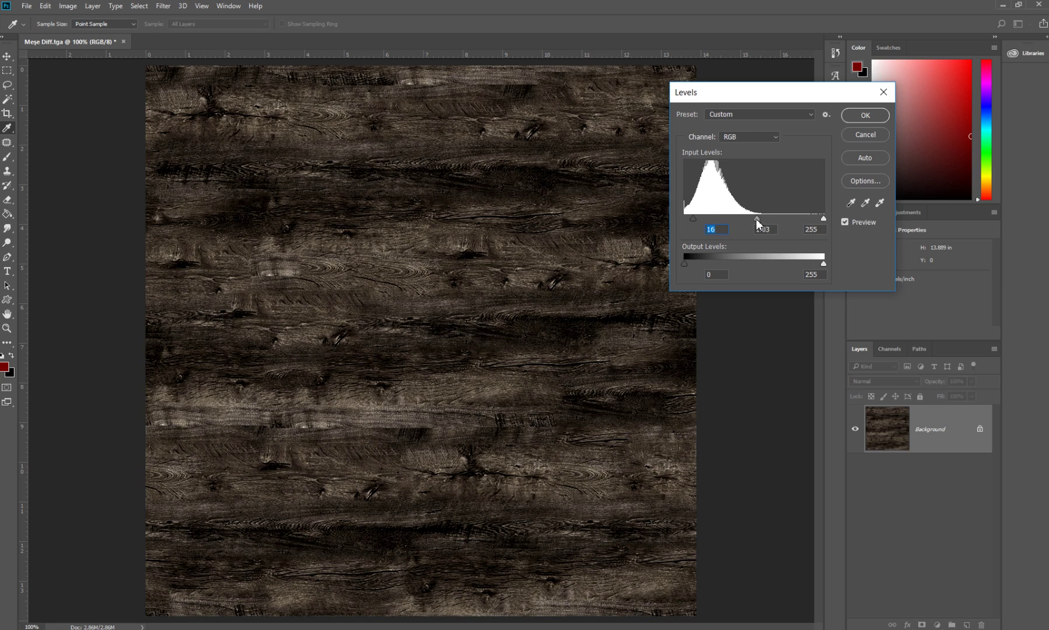
drag(757, 219, 722, 229)
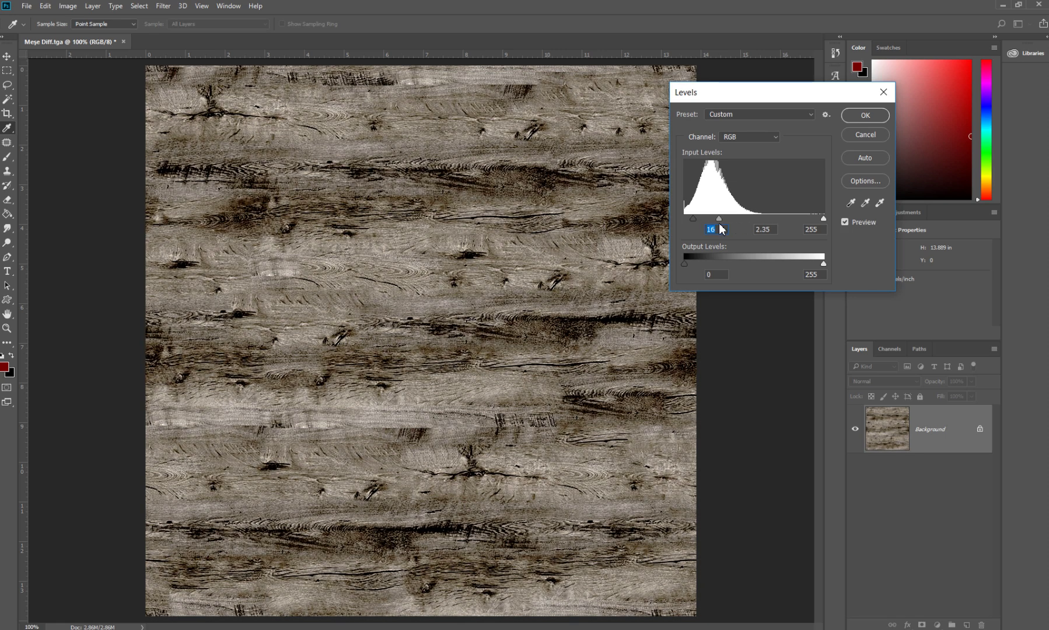
key(Tab)
drag(722, 218, 726, 219)
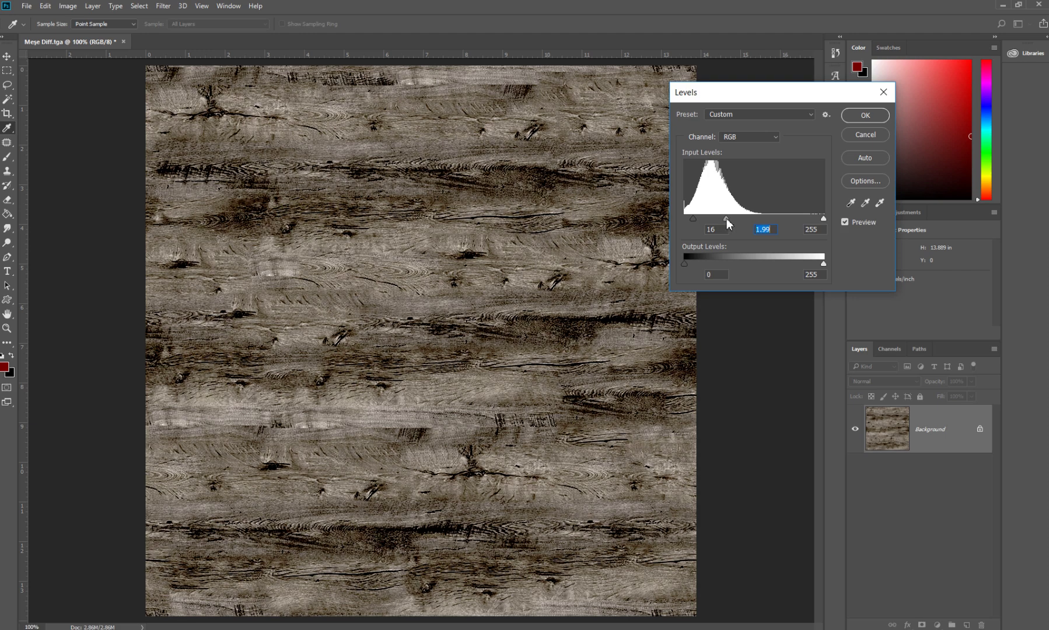
click(865, 115)
key(ctrl+shift+u)
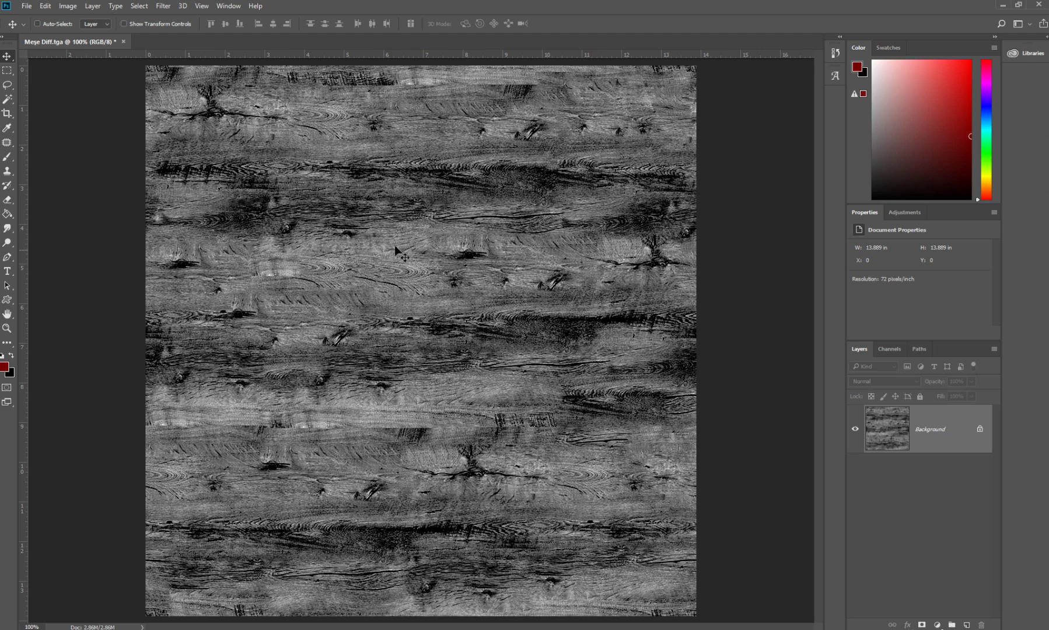
Save the greyscale wood as the Targa file 'Meşe Bump.tga'
click(26, 6)
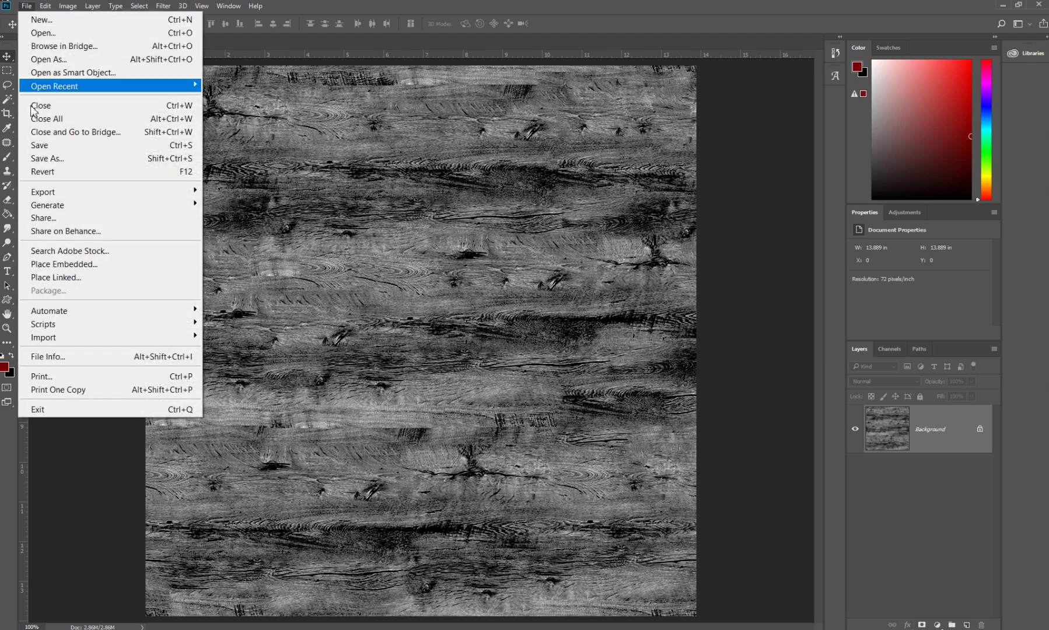
click(47, 161)
click(143, 339)
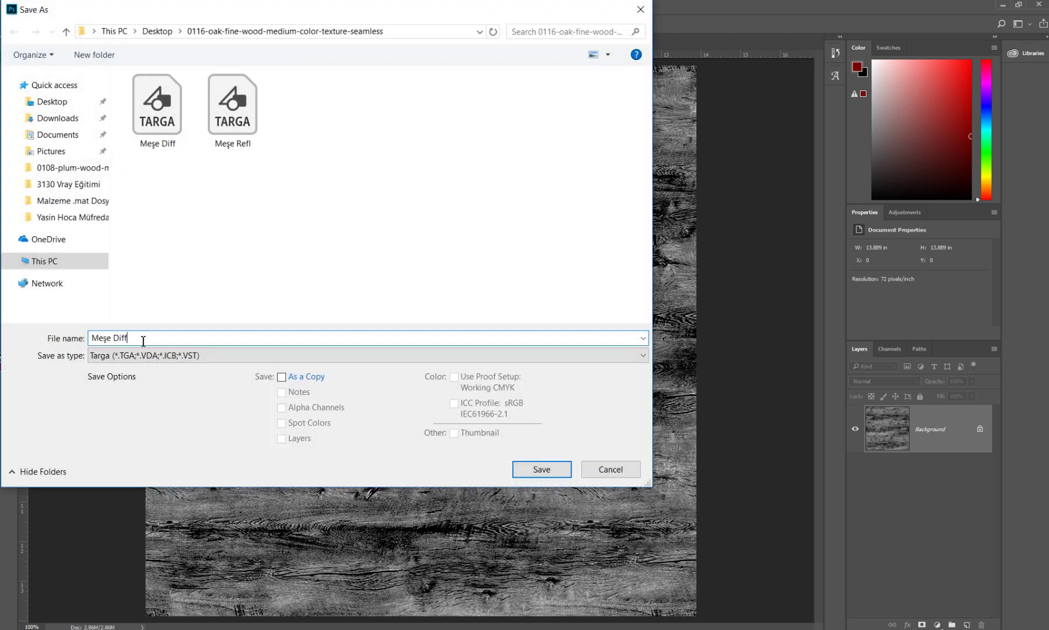
key(BackSpace)
key(BackSpace)
key(BackSpace)
key(BackSpace)
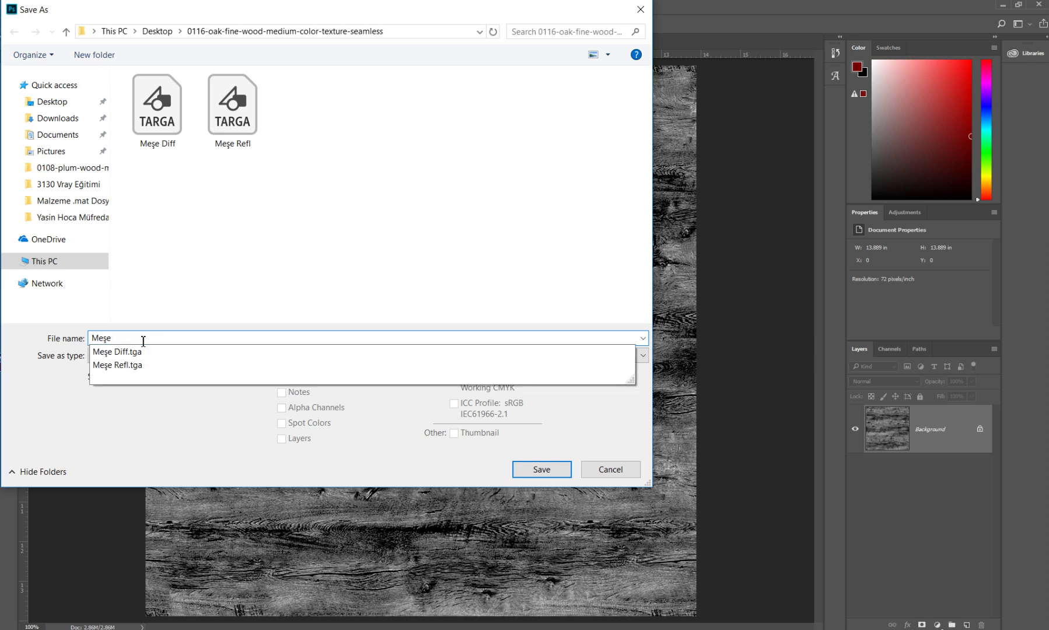
text( Bump)
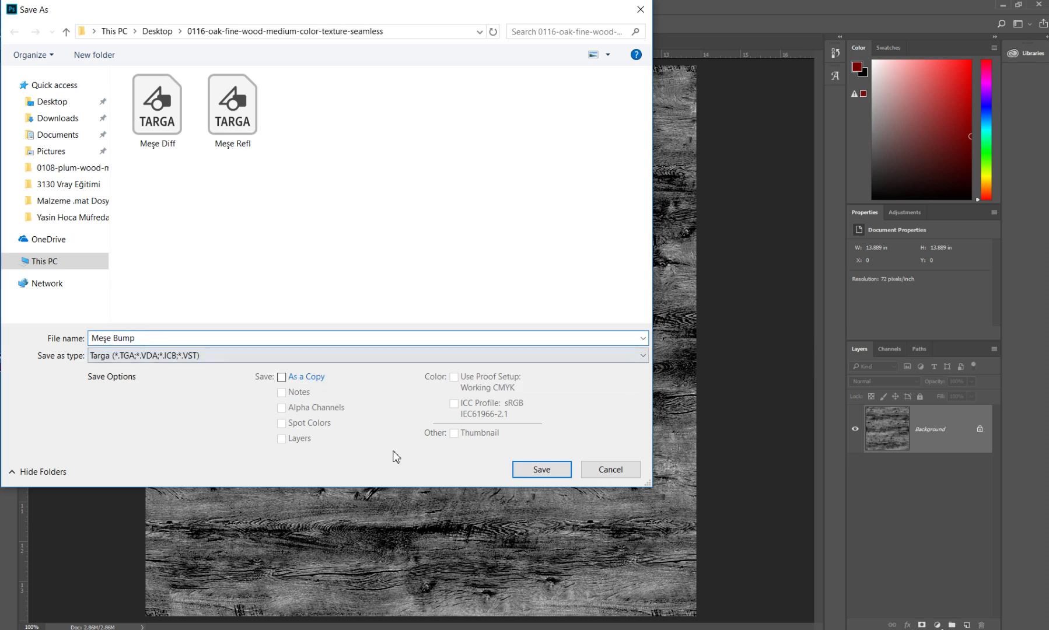
click(528, 472)
click(544, 215)
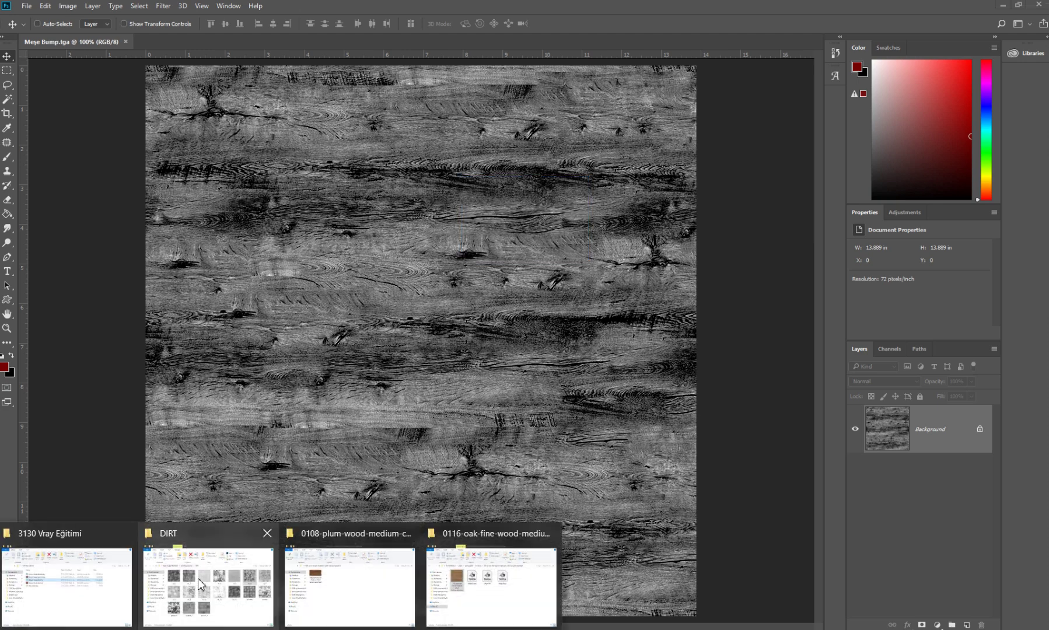
Place the dr_6 dirt texture and scale it to 27.10% in the top-left corner
click(198, 578)
drag(921, 318, 283, 309)
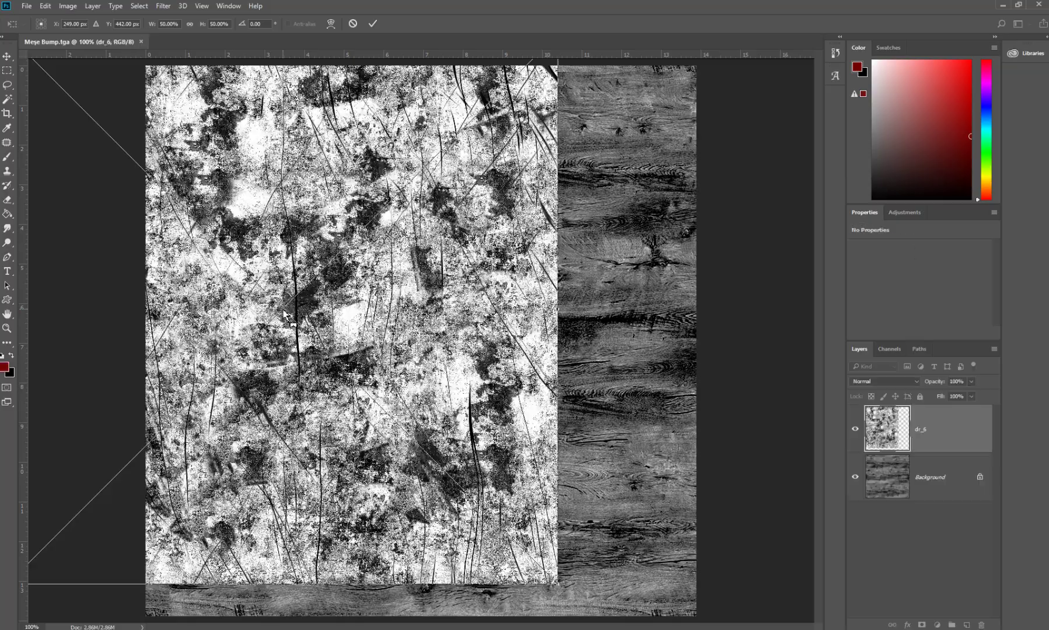
drag(422, 342, 483, 344)
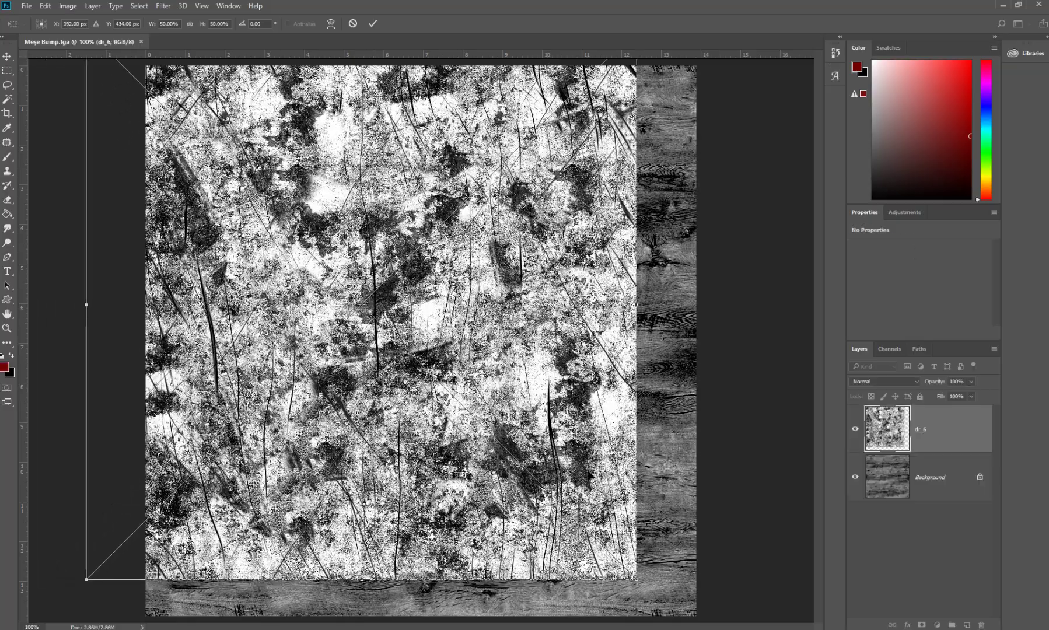
drag(637, 584, 476, 253)
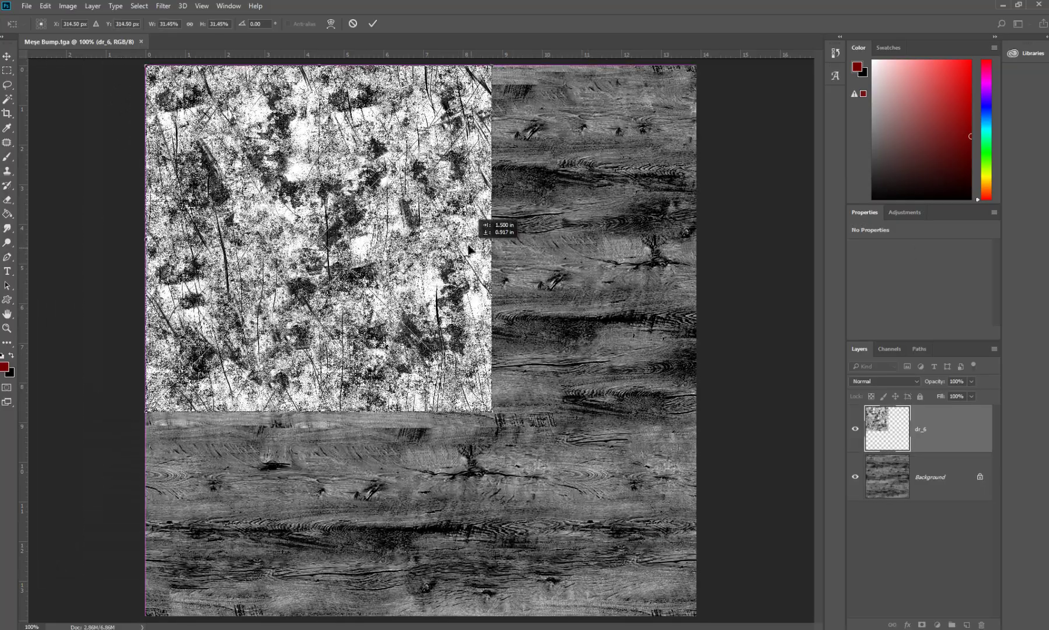
drag(489, 409, 438, 357)
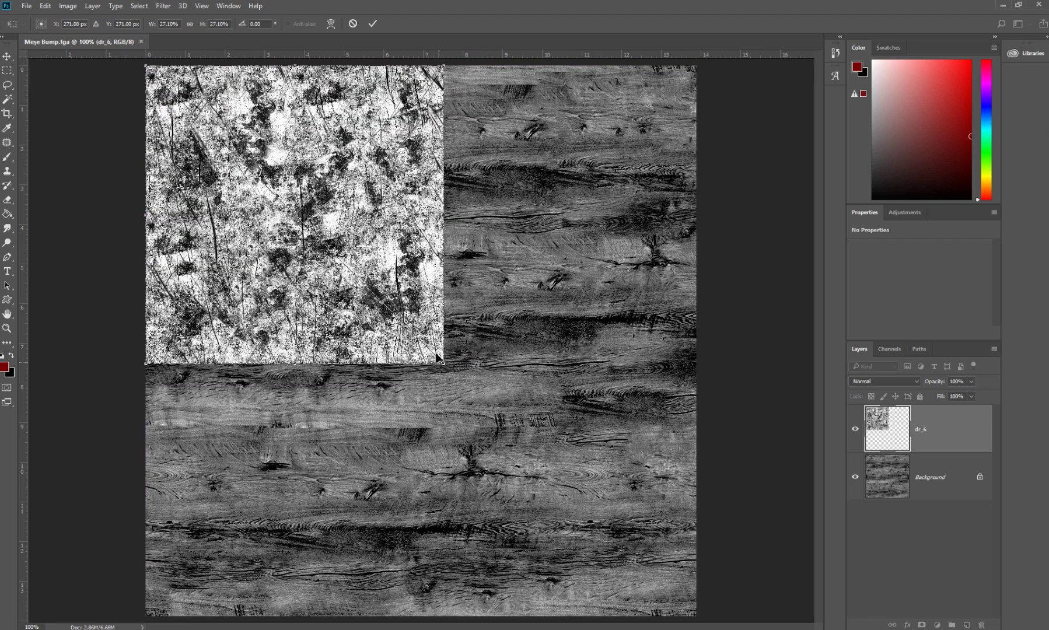
click(373, 23)
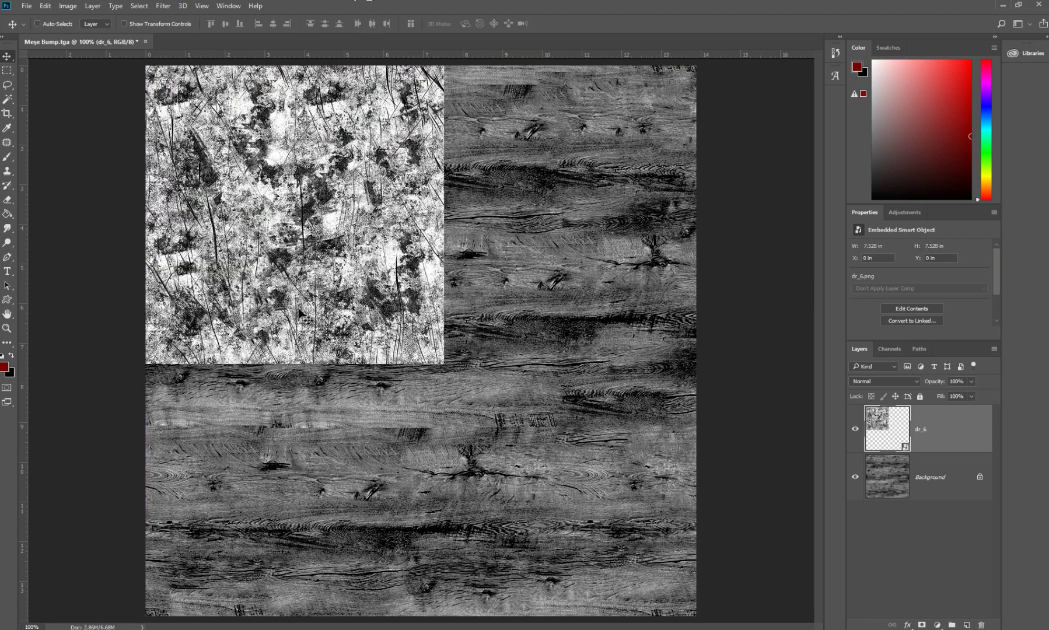
Copy the dirt tile across the top row and down, merging into one full-canvas layer
mouse_move(242, 145)
mouse_down()
mouse_move(511, 178)
mouse_move(553, 124)
mouse_up()
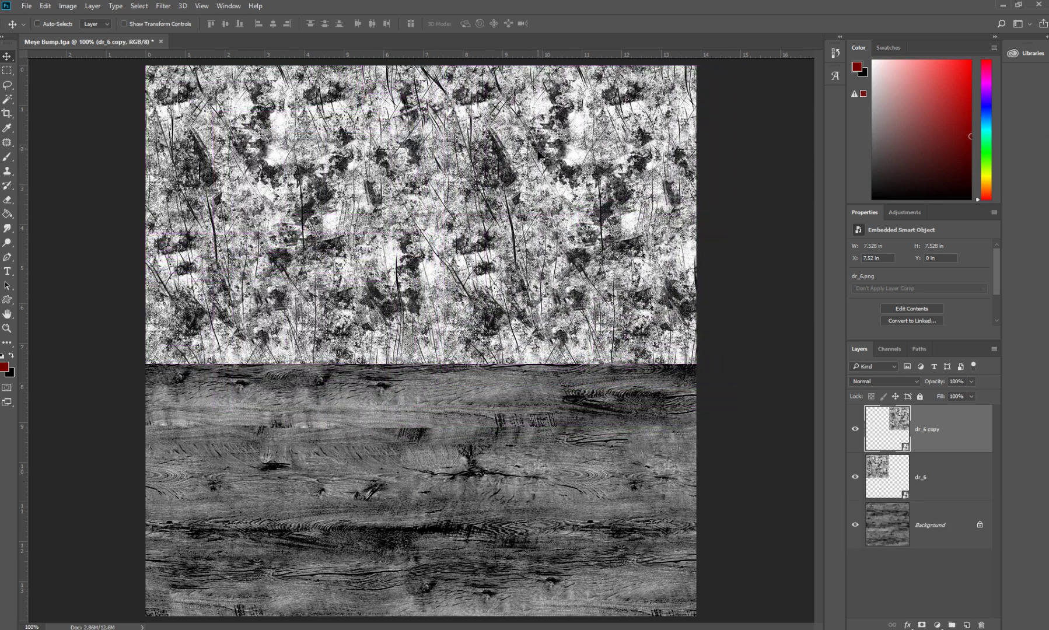
ctrl+click(946, 477)
key(ctrl+e)
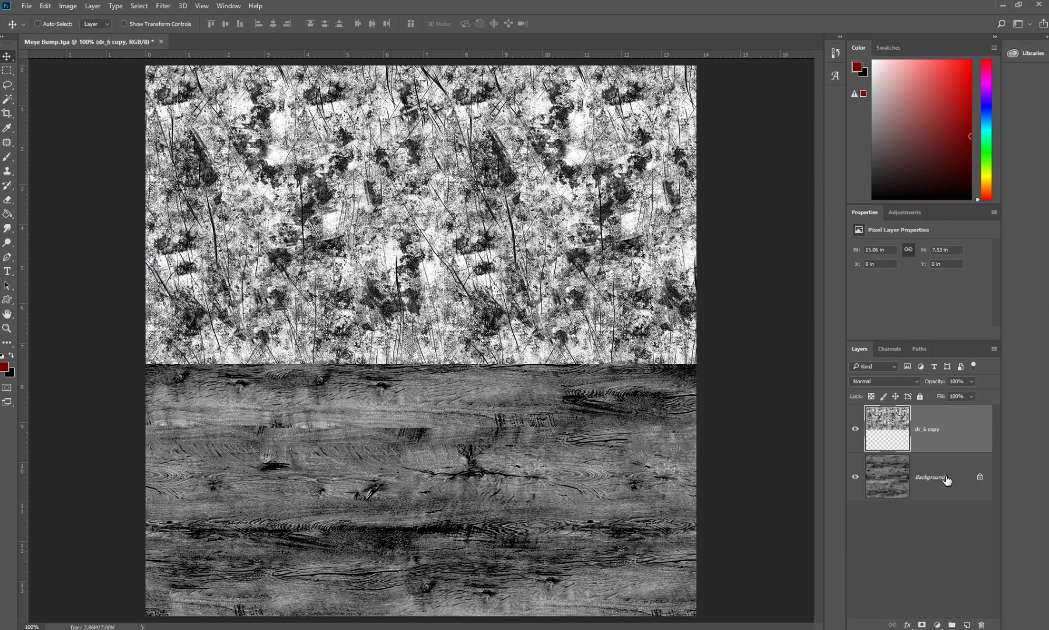
drag(357, 120, 356, 417)
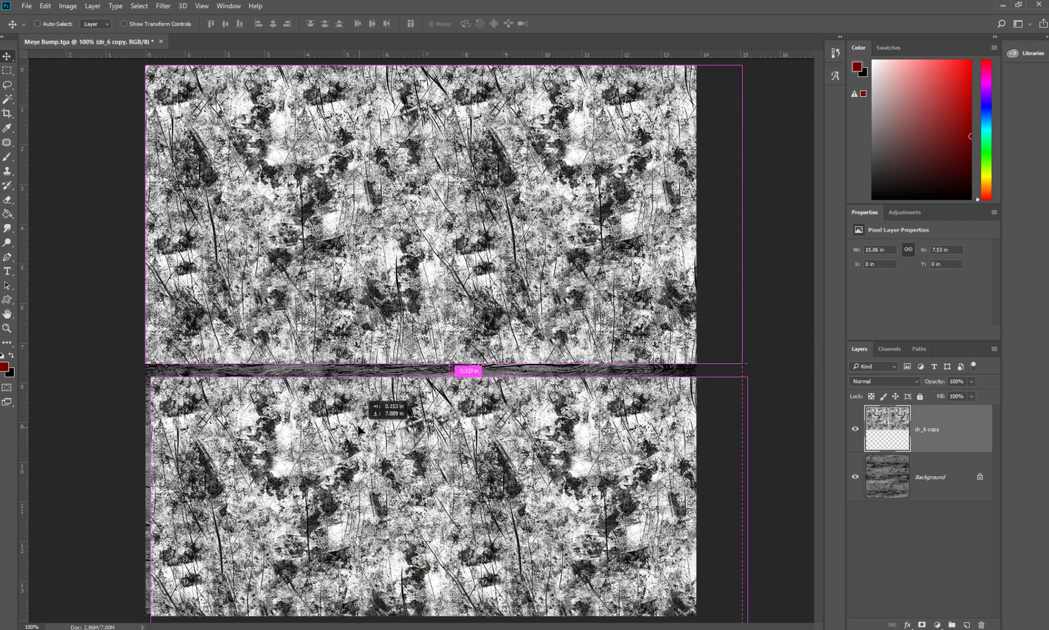
ctrl+click(934, 482)
key(ctrl+e)
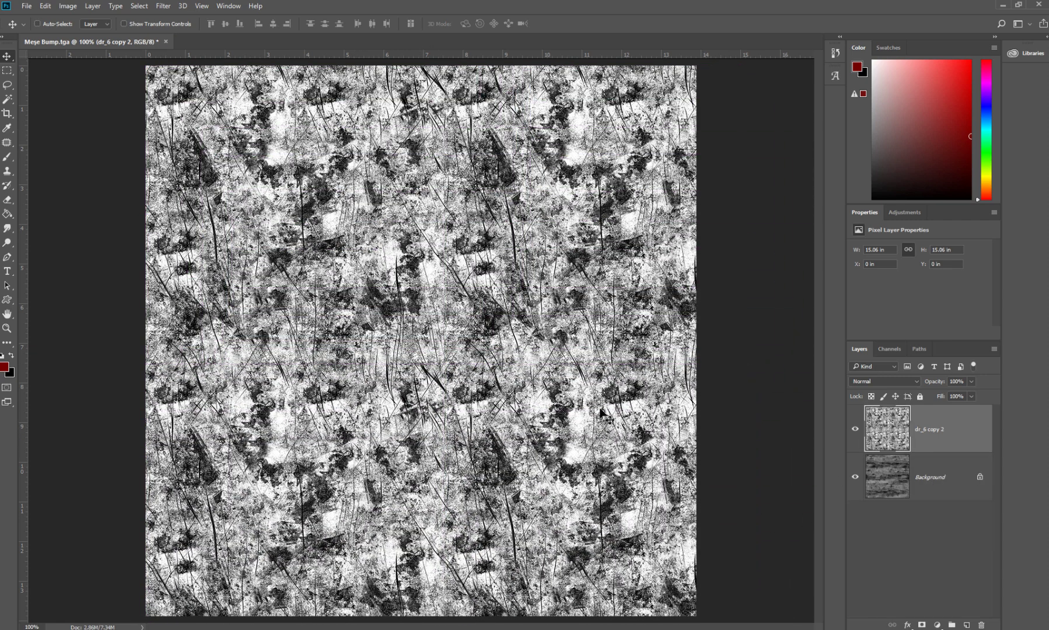
Set the merged dirt layer's blend mode to Multiply
click(884, 382)
click(875, 418)
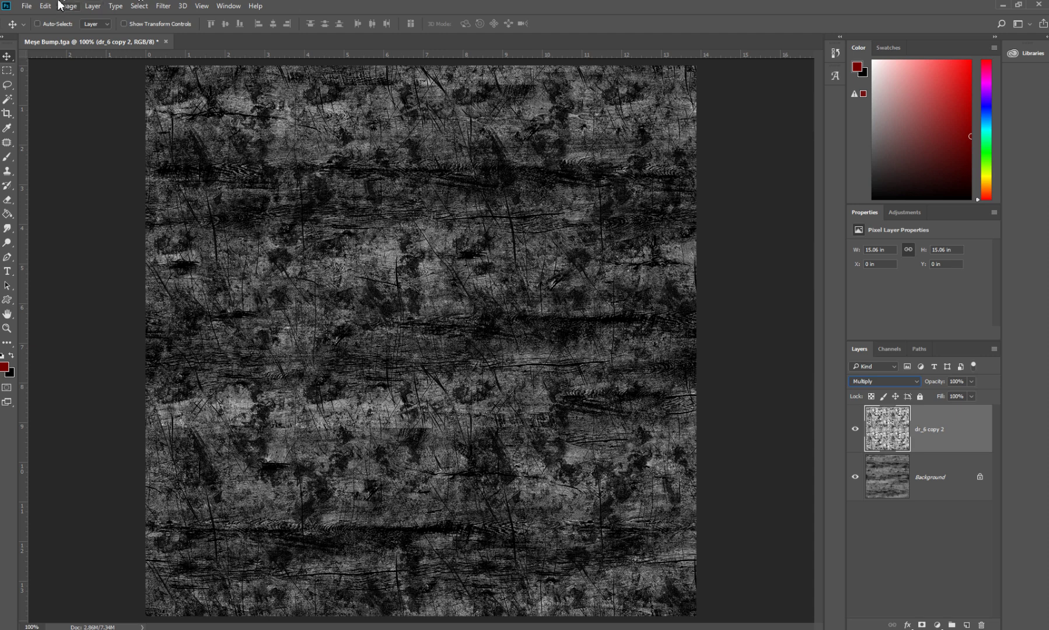
click(26, 6)
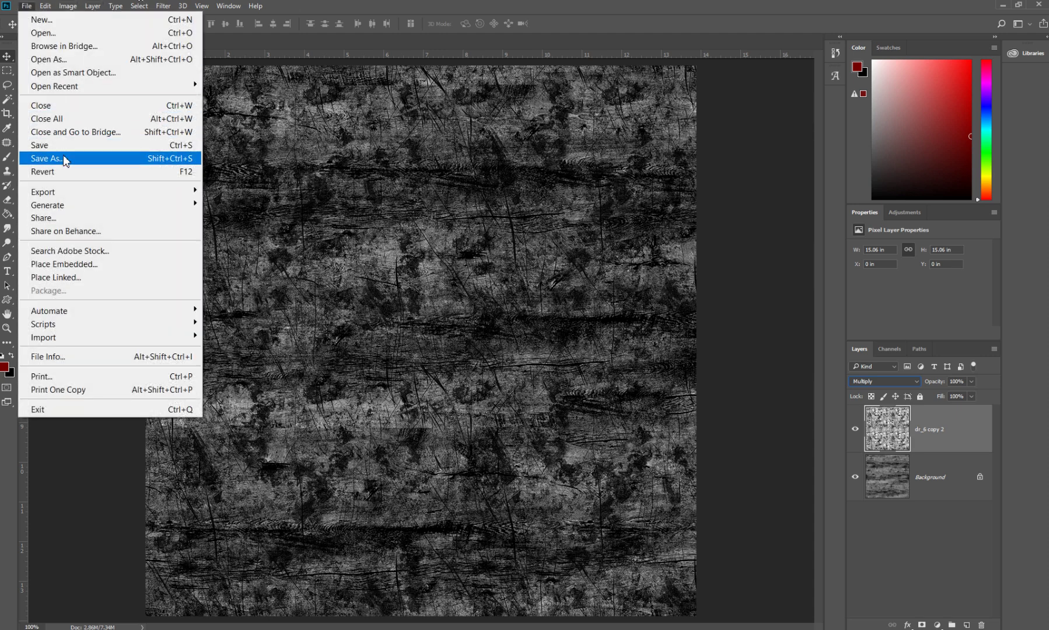
Merge the dirt into the wood, save as 32-bit 'Meşe Hilight.tga', and close the document
click(498, 320)
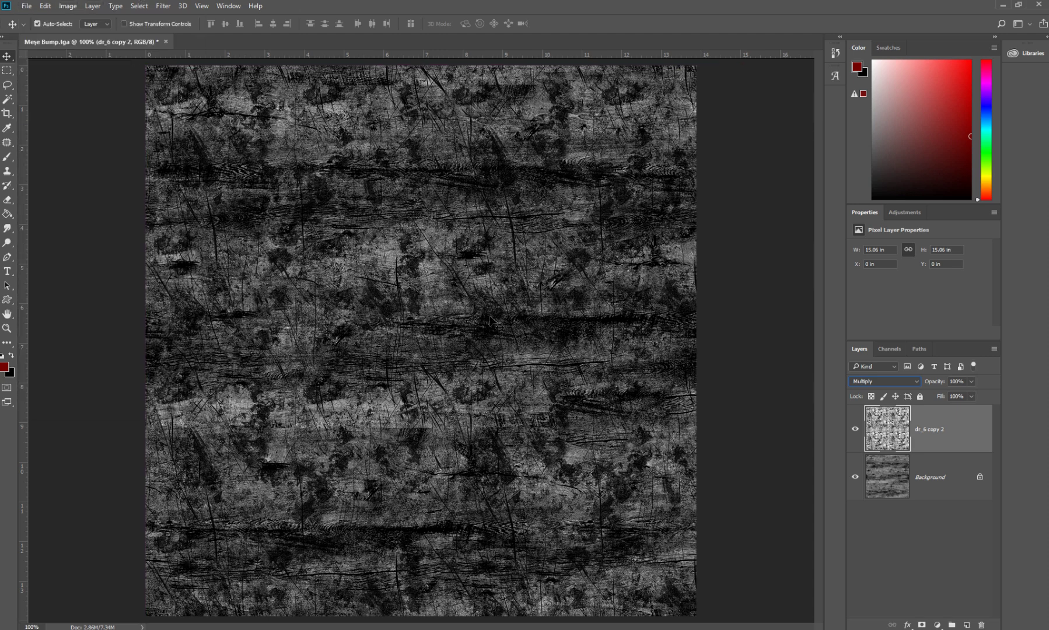
key(ctrl+e)
click(26, 6)
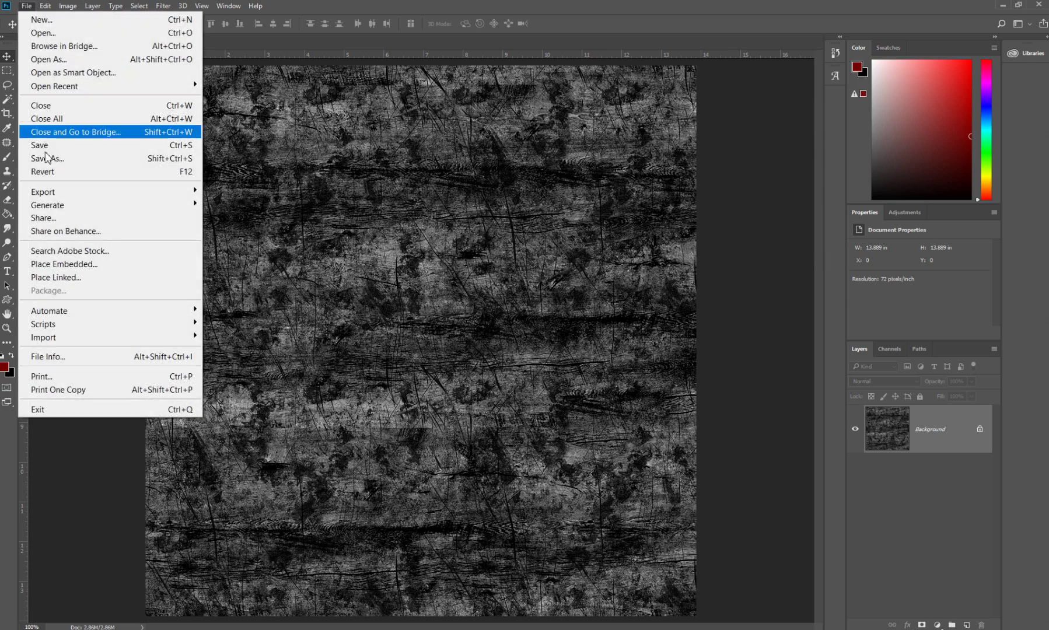
click(46, 158)
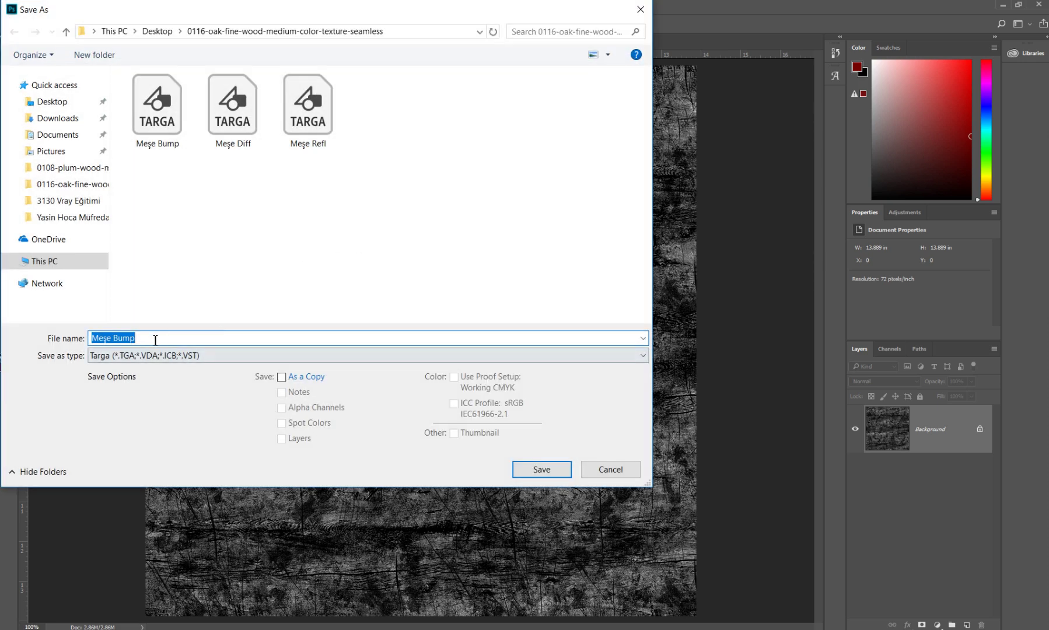
click(155, 339)
key(BackSpace)
key(BackSpace)
key(BackSpace)
key(BackSpace)
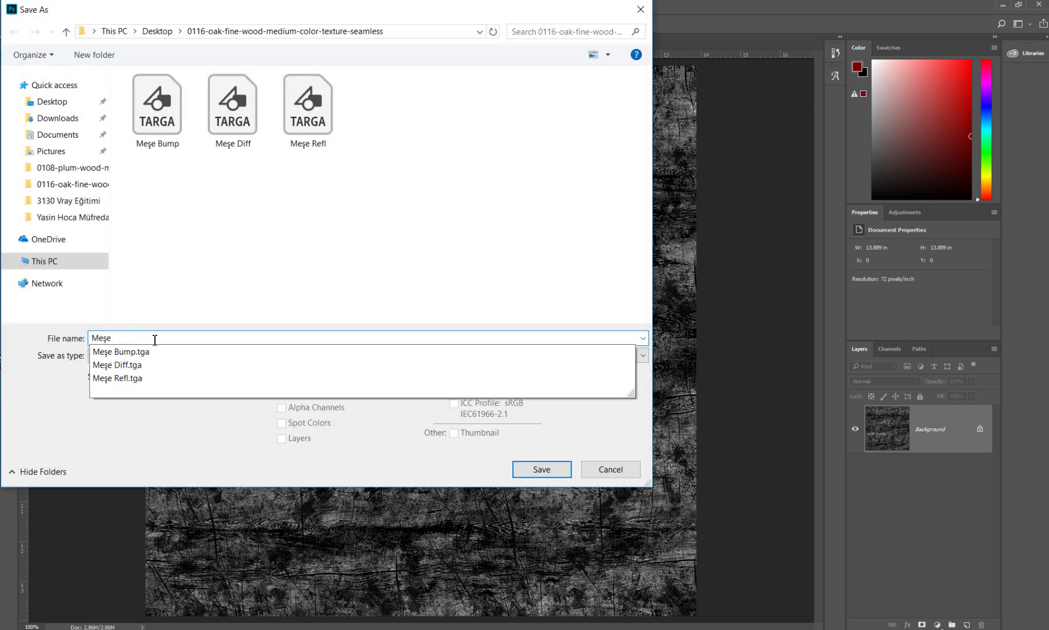
text( Hilight)
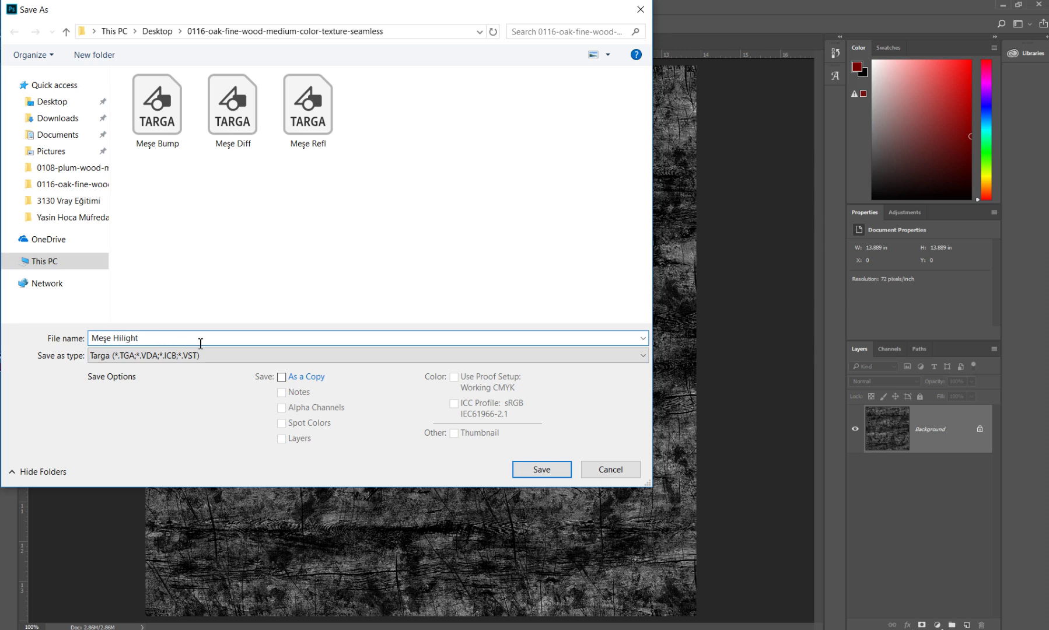
click(537, 469)
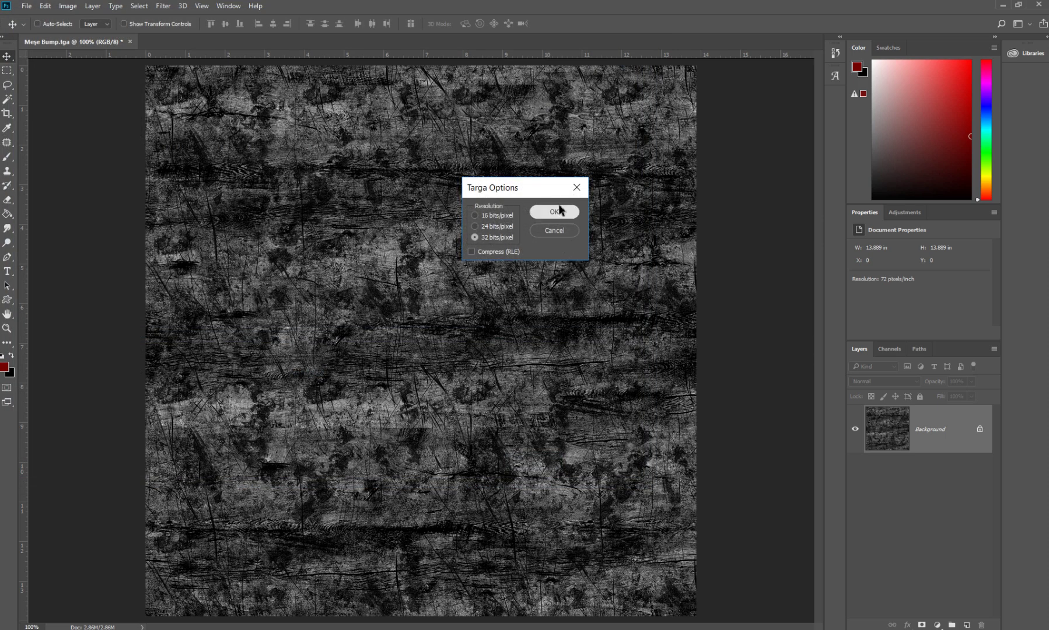
click(554, 211)
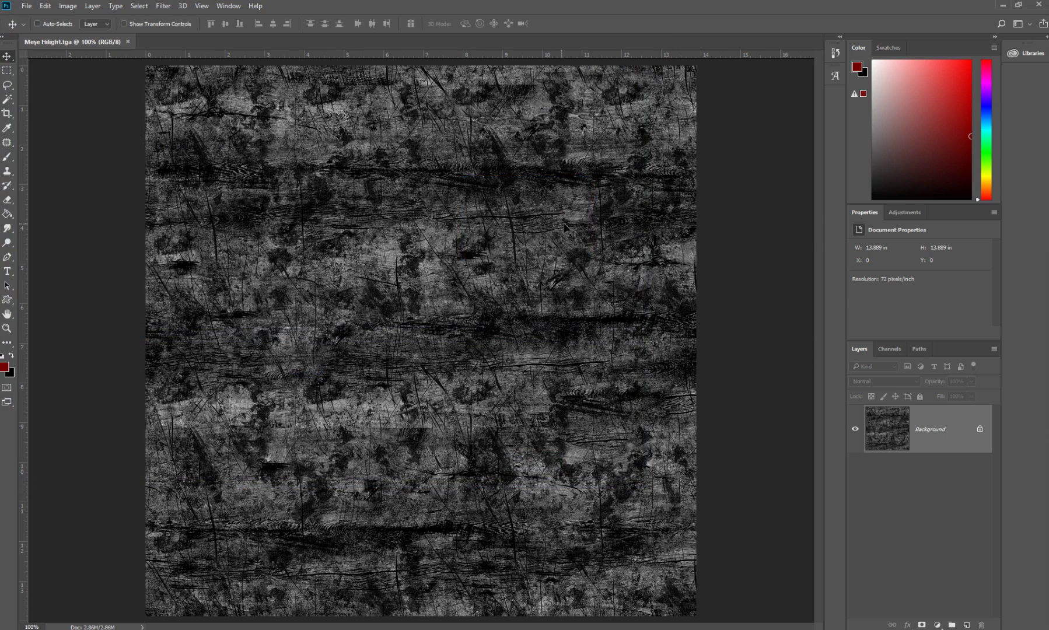
click(127, 42)
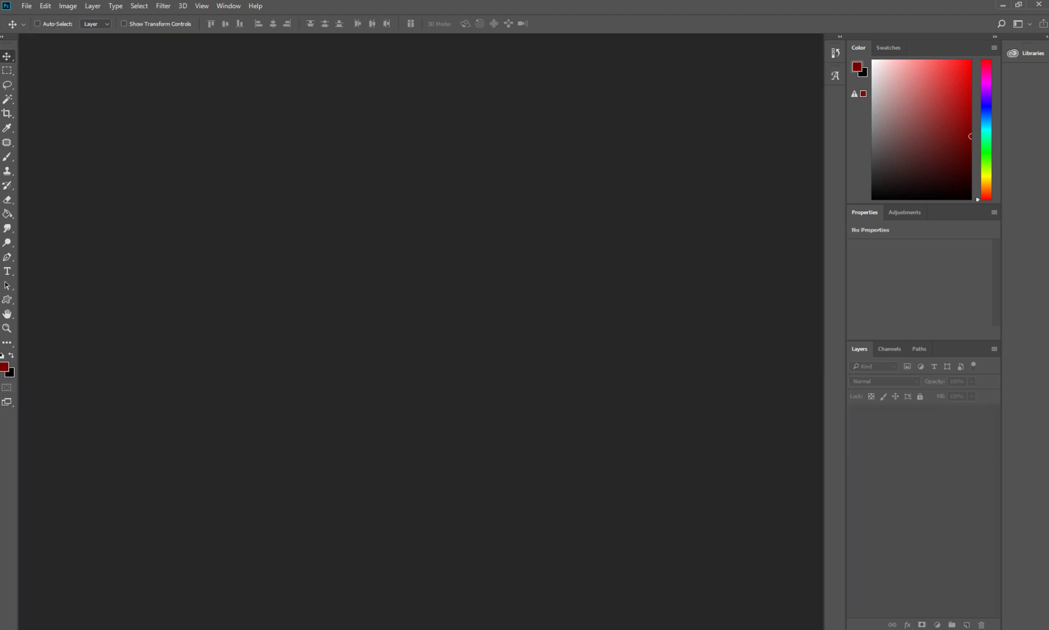
Add a VRayMtl node to View1, enlarge it and name it Meşe Kaplama
key(alt+Tab)
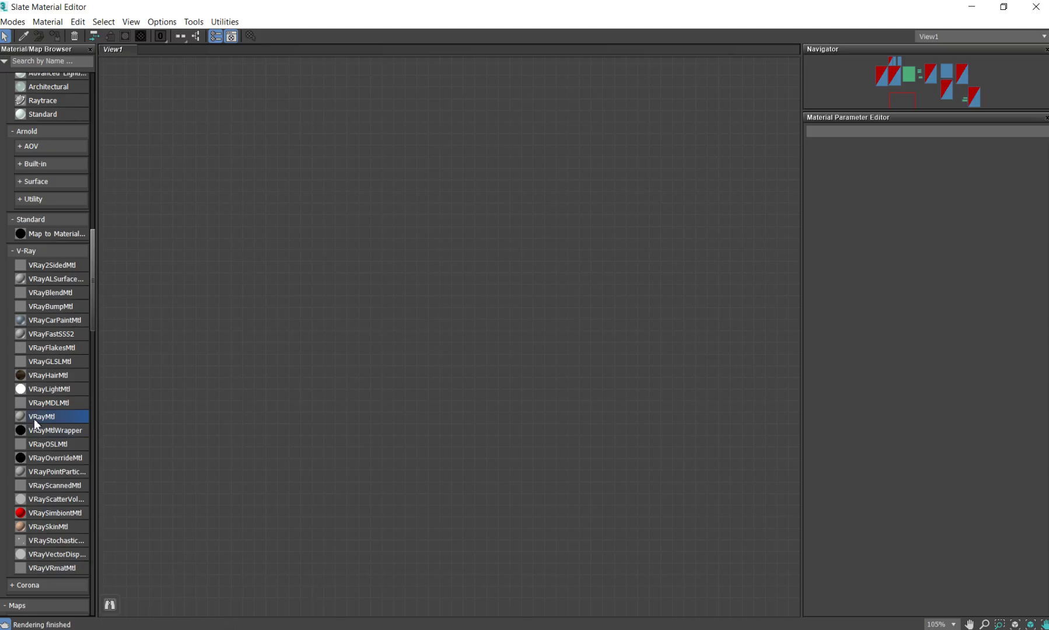
drag(491, 229, 490, 231)
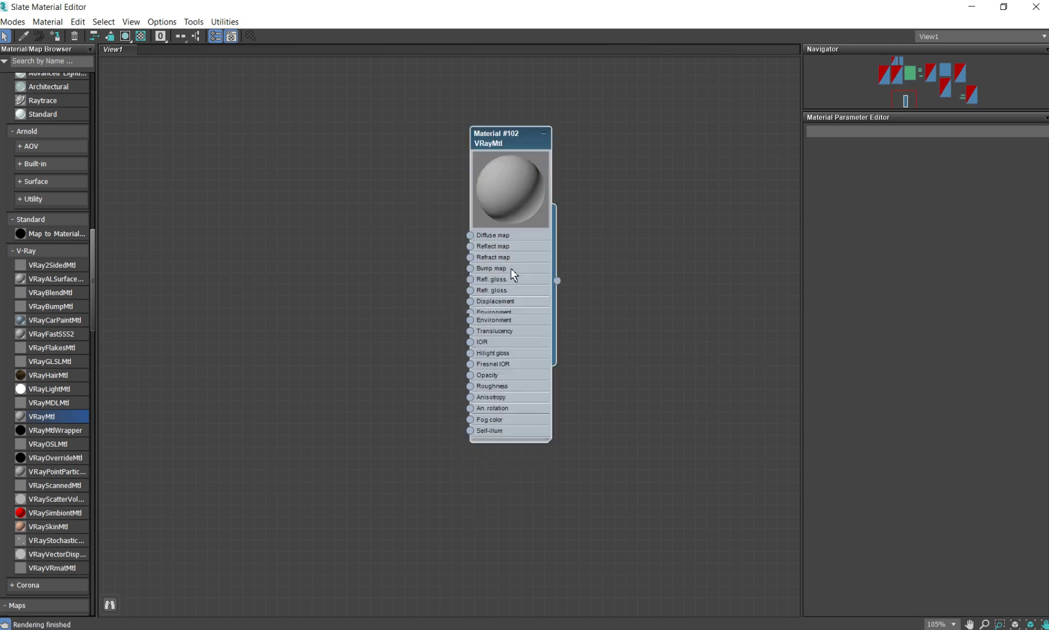
drag(541, 409, 808, 576)
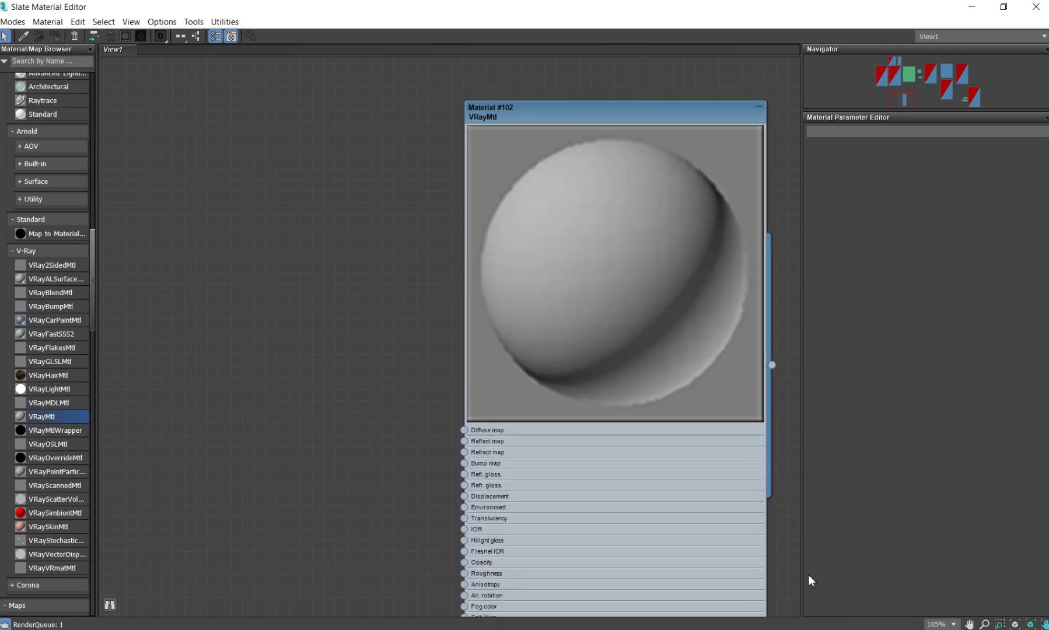
double_click(666, 518)
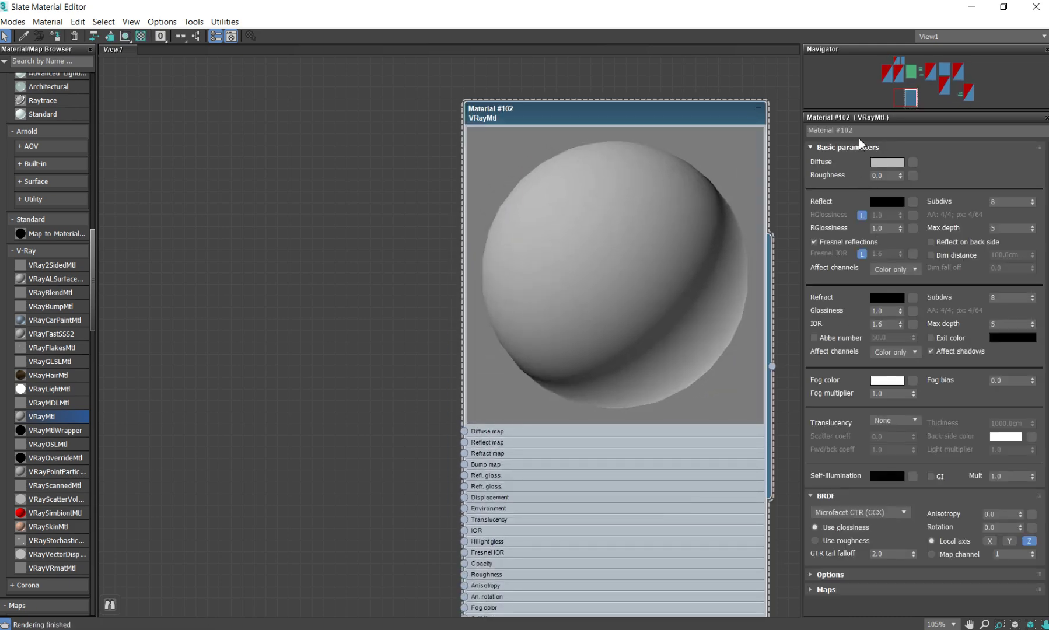
click(860, 131)
text(Meşe Kaplama)
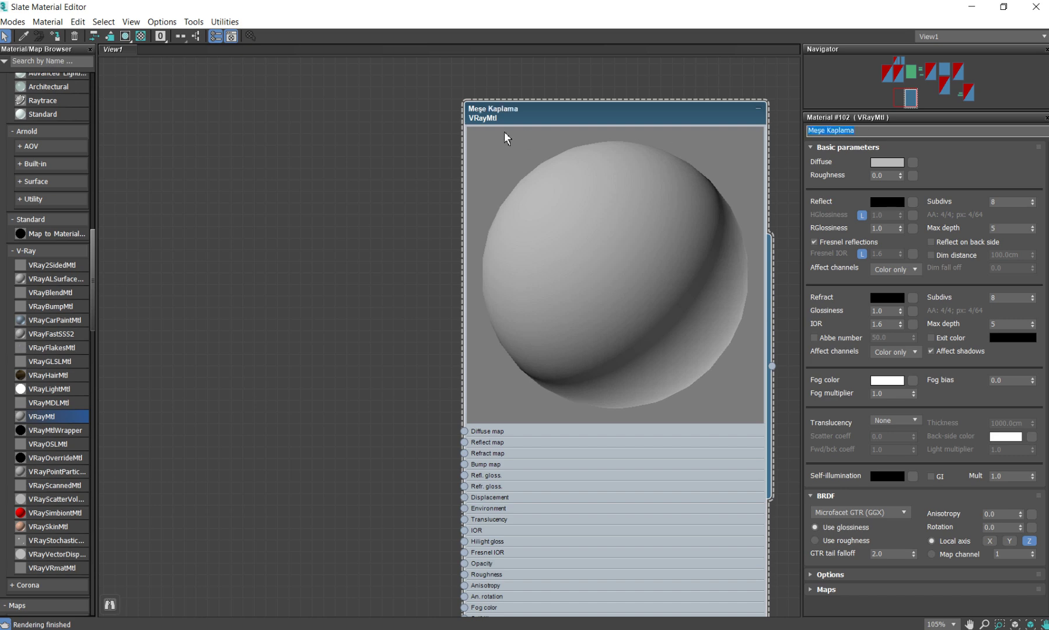
Set reflection glossiness 0.73, Fresnel IOR 3.5, highlight glossiness 0.8 and Blinn BRDF
click(893, 230)
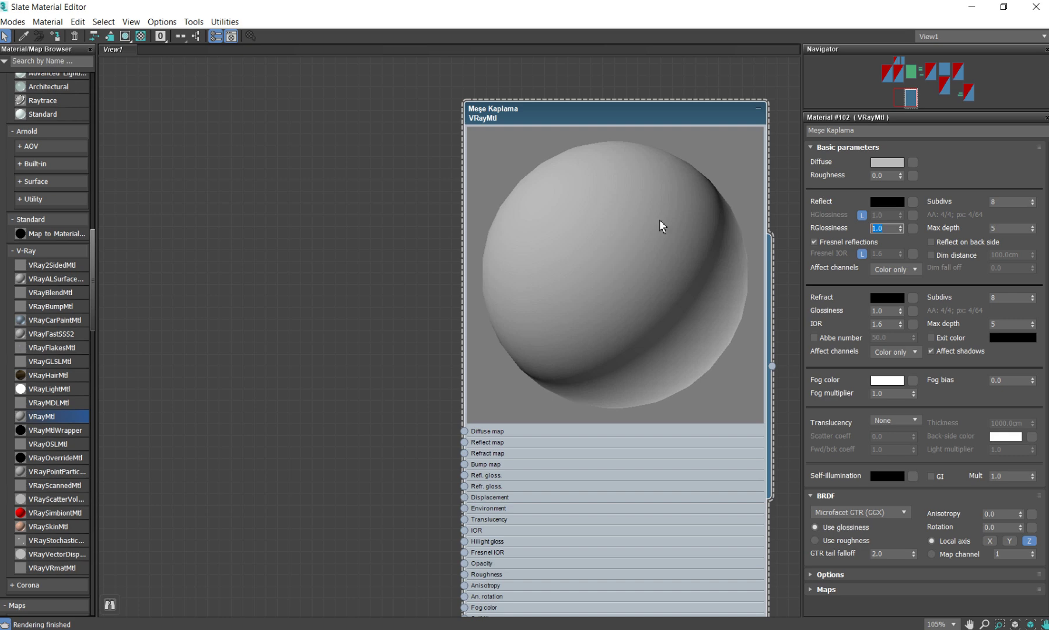
text(0.73)
key(Return)
click(862, 254)
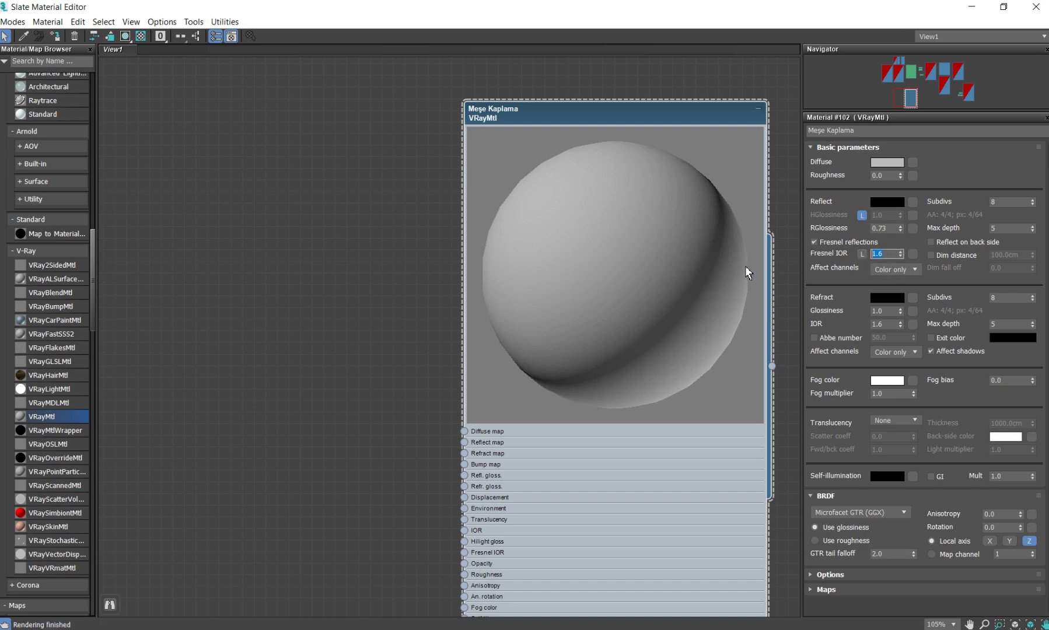
text(3.5)
key(Return)
click(862, 215)
text(0.8)
key(Return)
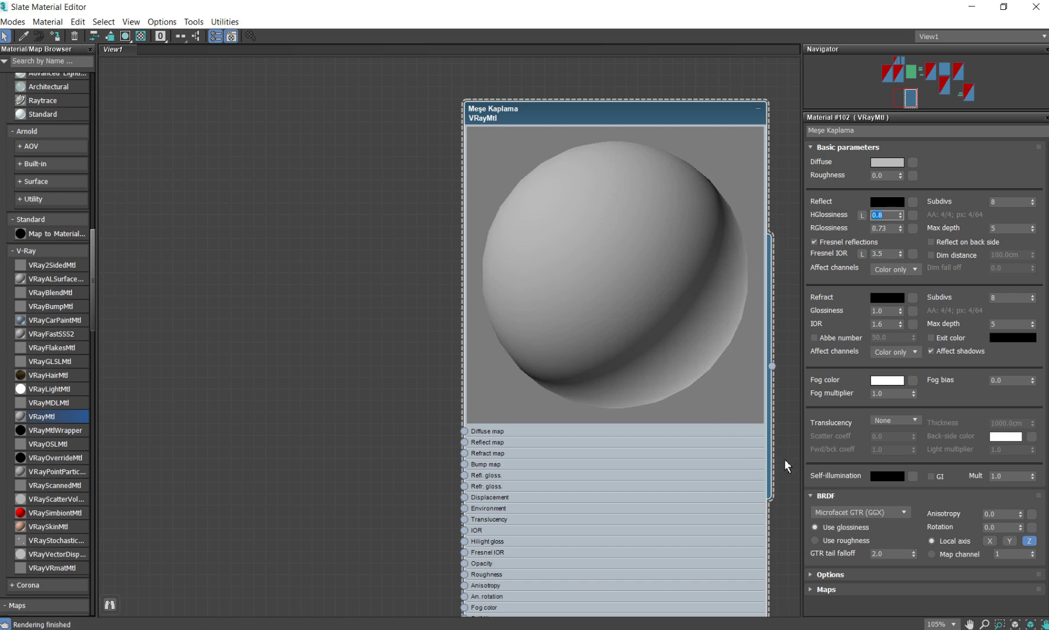
click(833, 397)
click(871, 513)
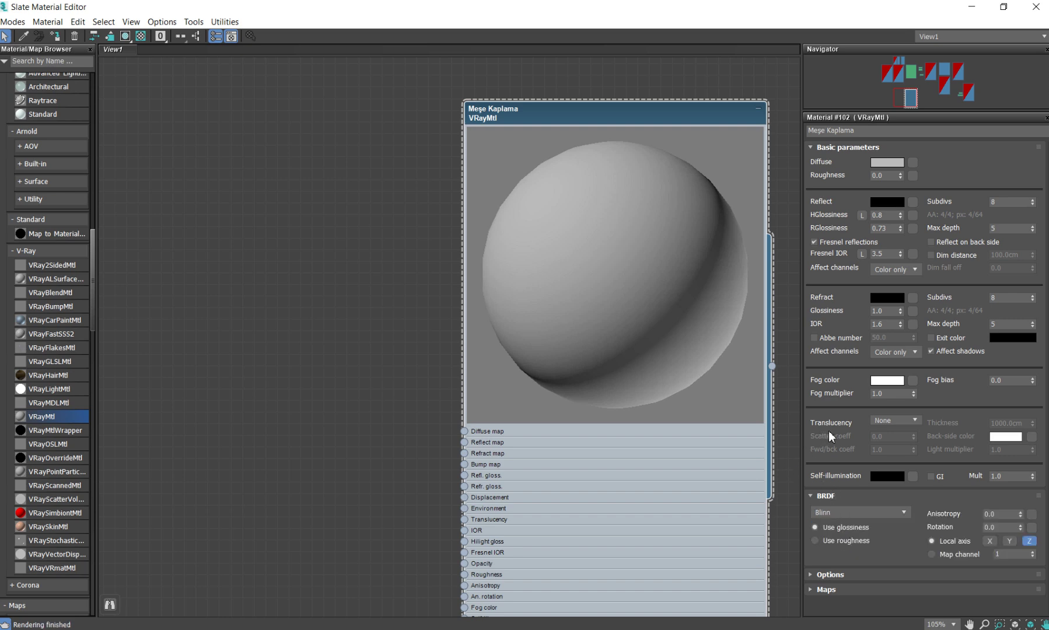
In the Maps rollout, set amounts to Reflect 85, HGlossiness 45 and Bump 20
click(825, 589)
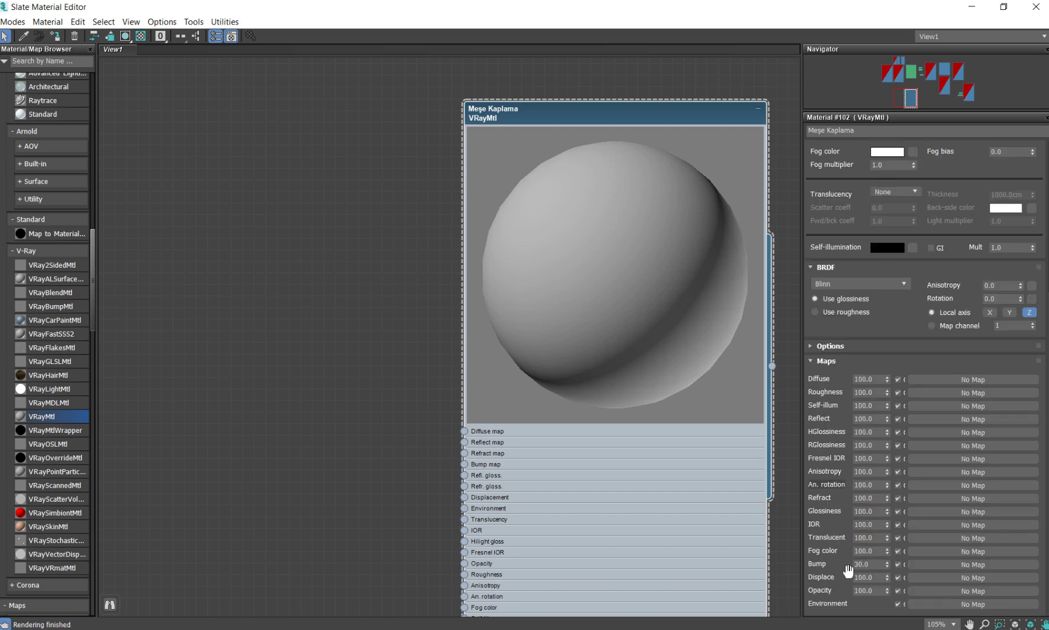
drag(884, 419, 771, 417)
text(85)
key(Return)
double_click(871, 432)
text(45)
key(Return)
double_click(866, 565)
text(20)
key(Return)
drag(491, 537, 503, 499)
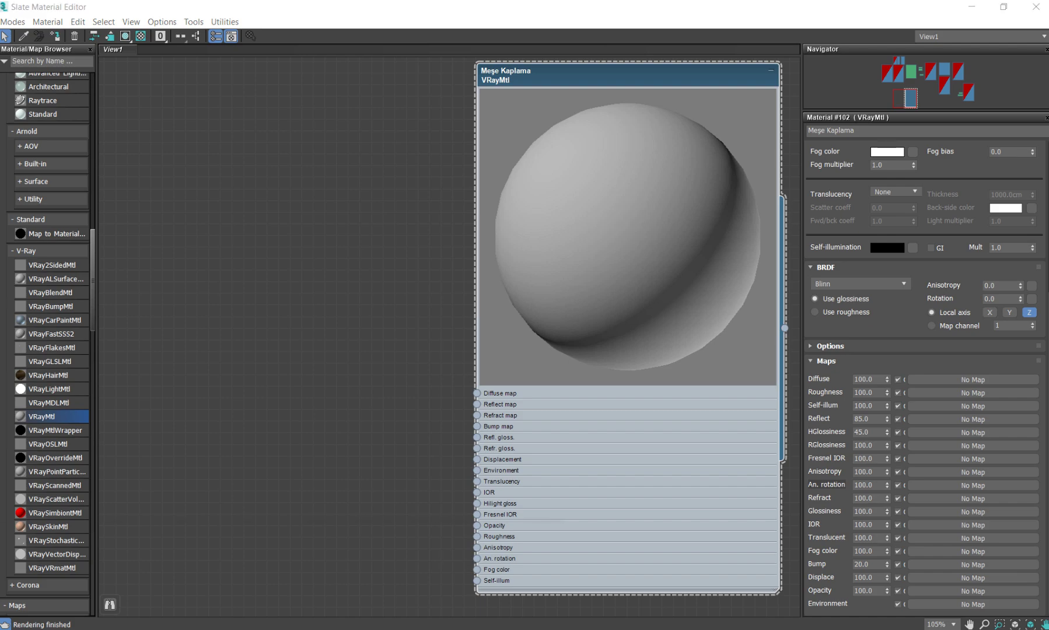
Drag the Meşe Diff, Refl, Bump and Hilight TGA files into View1 as bitmap nodes
click(482, 585)
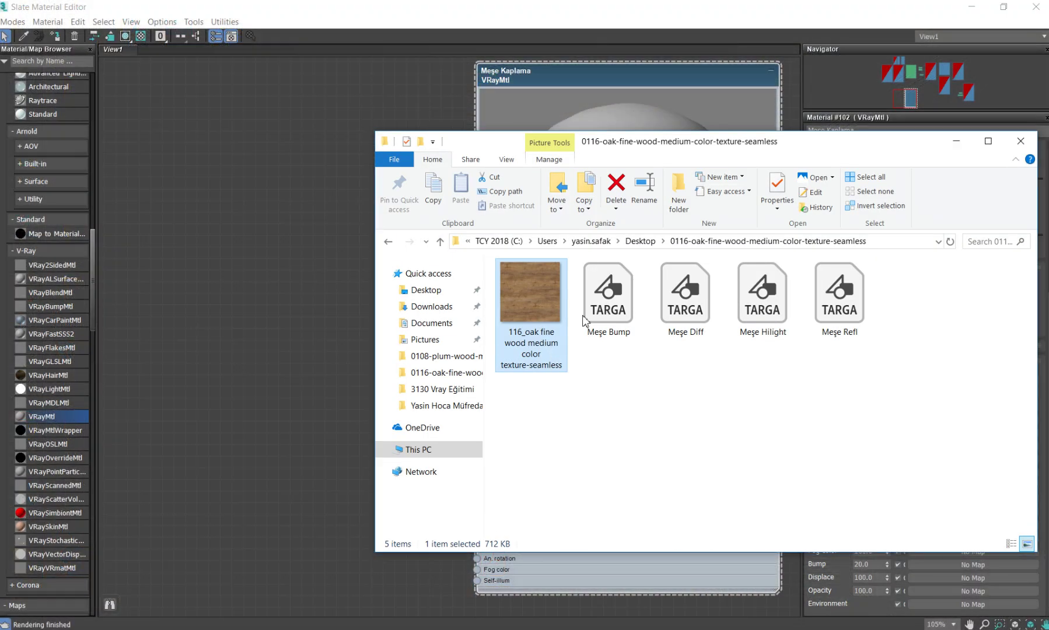
drag(672, 298, 257, 262)
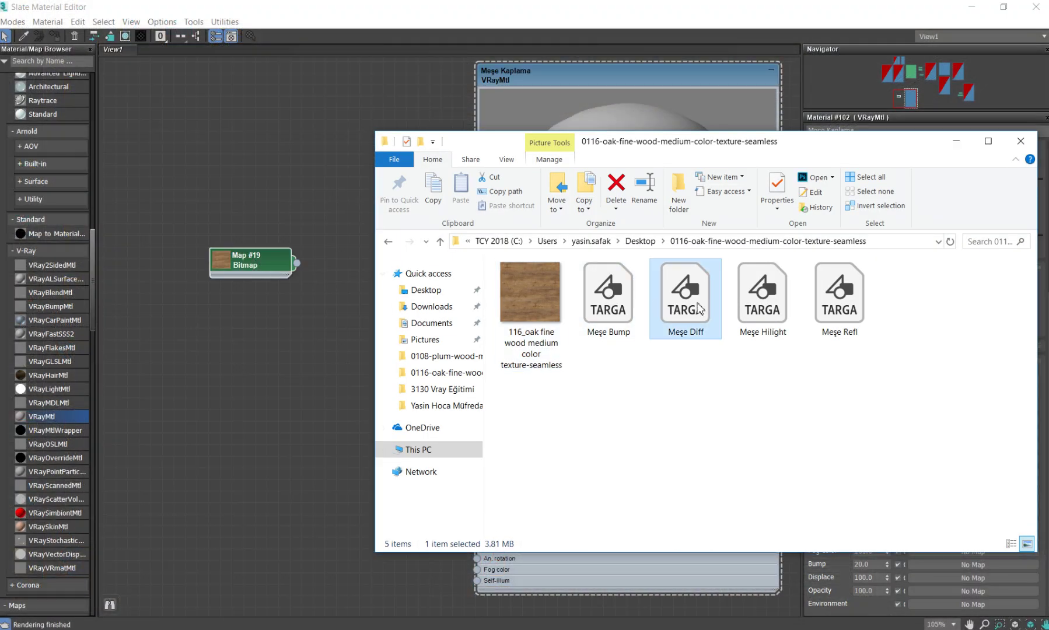
drag(843, 327, 257, 331)
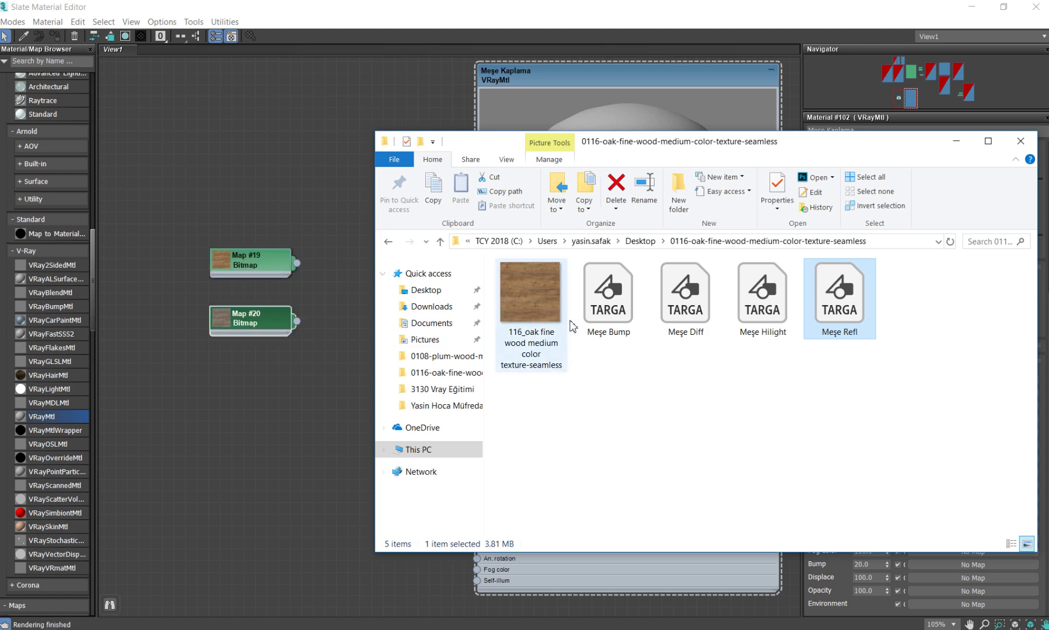
mouse_move(608, 298)
mouse_down()
mouse_move(216, 375)
mouse_move(257, 379)
mouse_up()
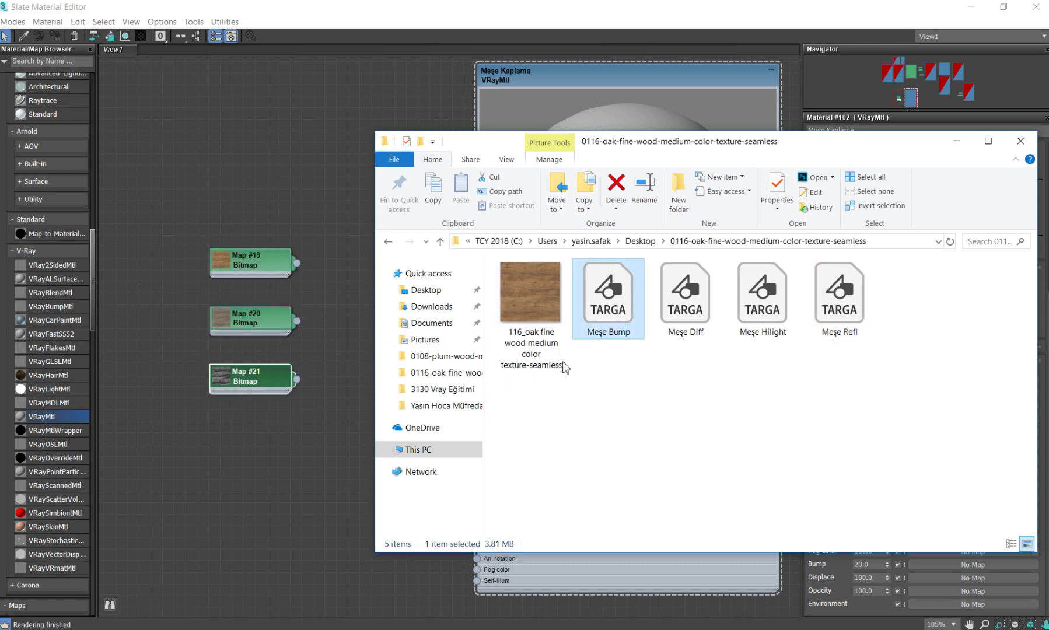
drag(761, 297, 257, 429)
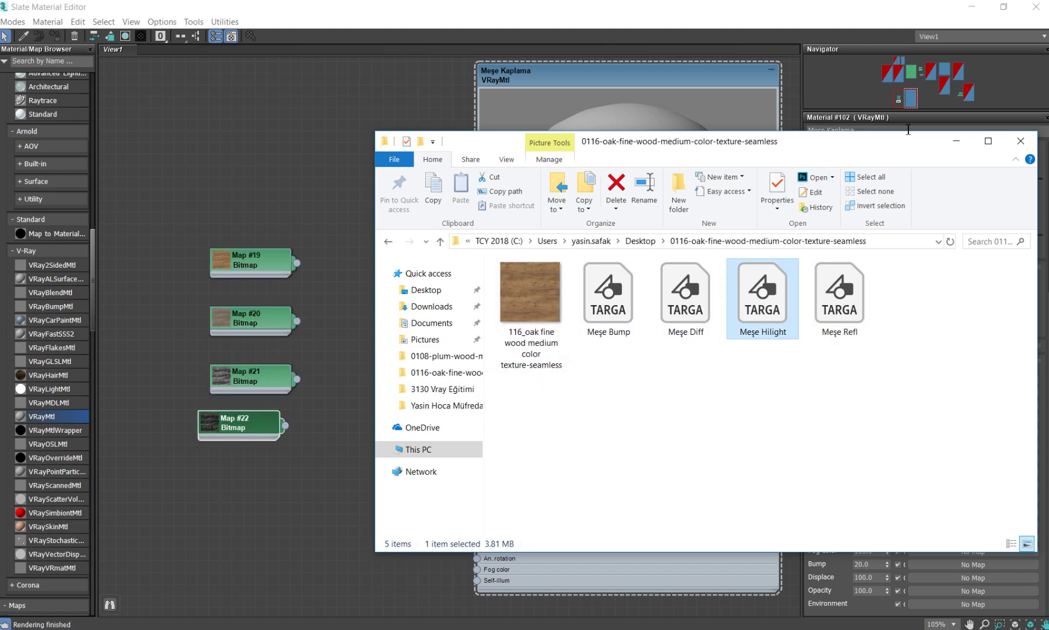
click(956, 141)
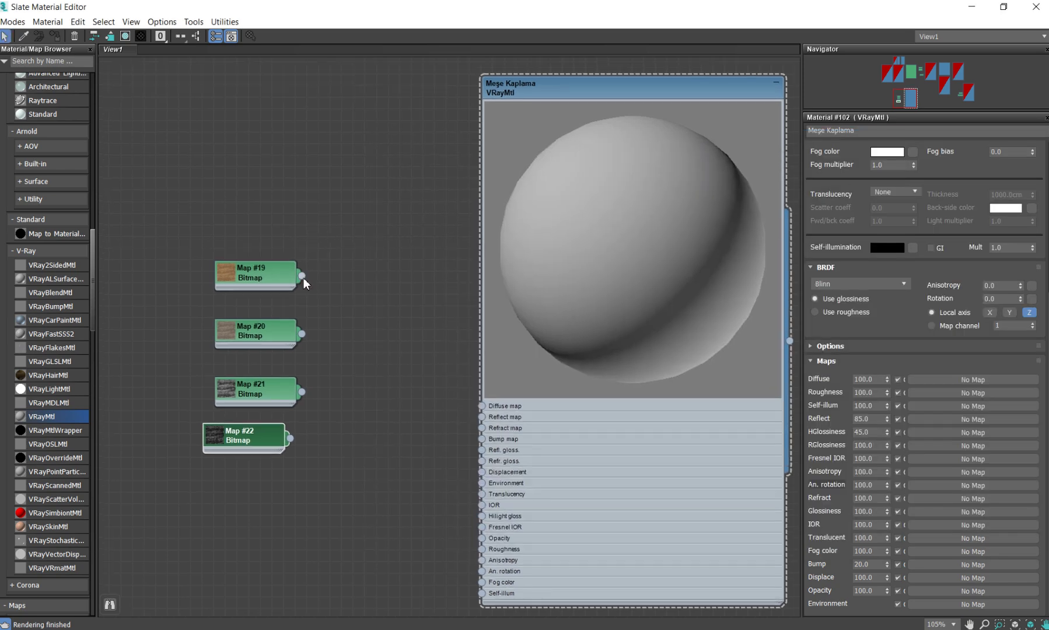
Wire Map #19–#22 into Meşe Kaplama's Diffuse, Reflect, Bump and HGlossiness slots
drag(302, 275, 481, 406)
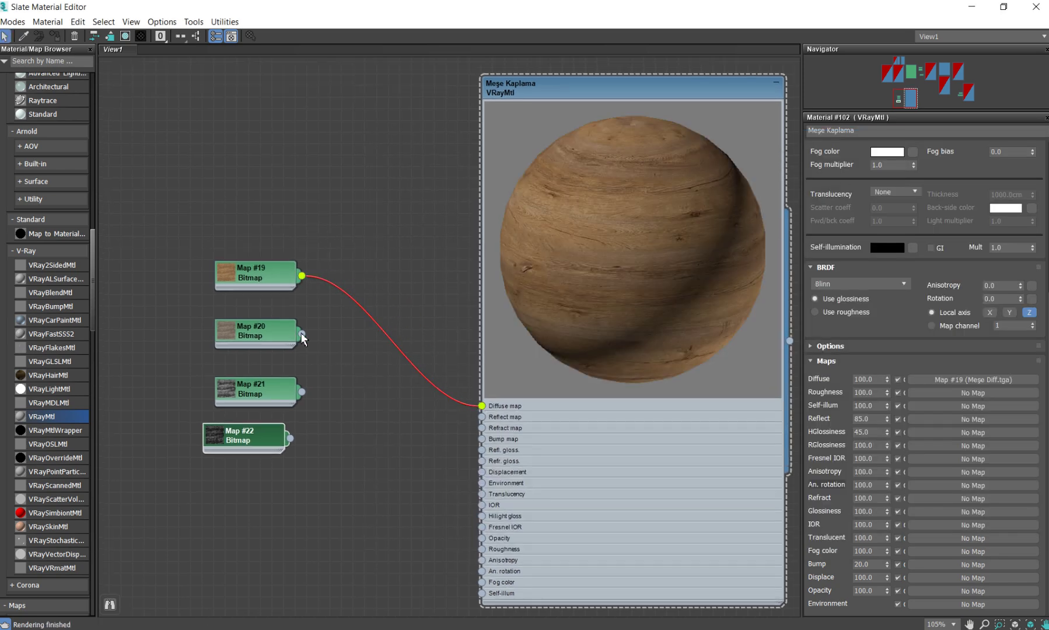
drag(302, 334, 482, 417)
drag(301, 391, 482, 439)
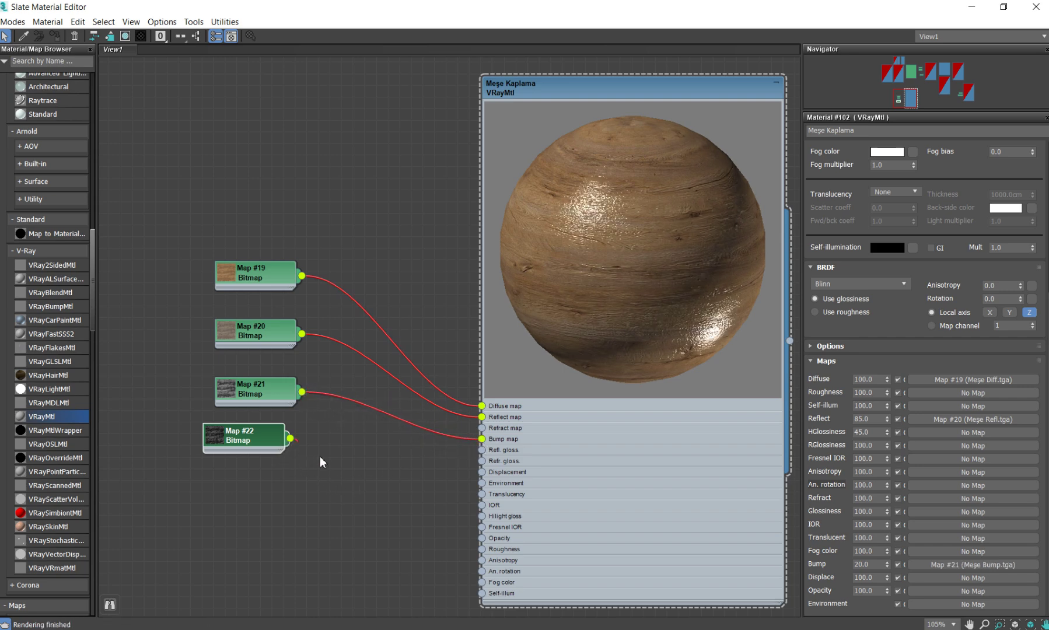
drag(323, 463, 482, 516)
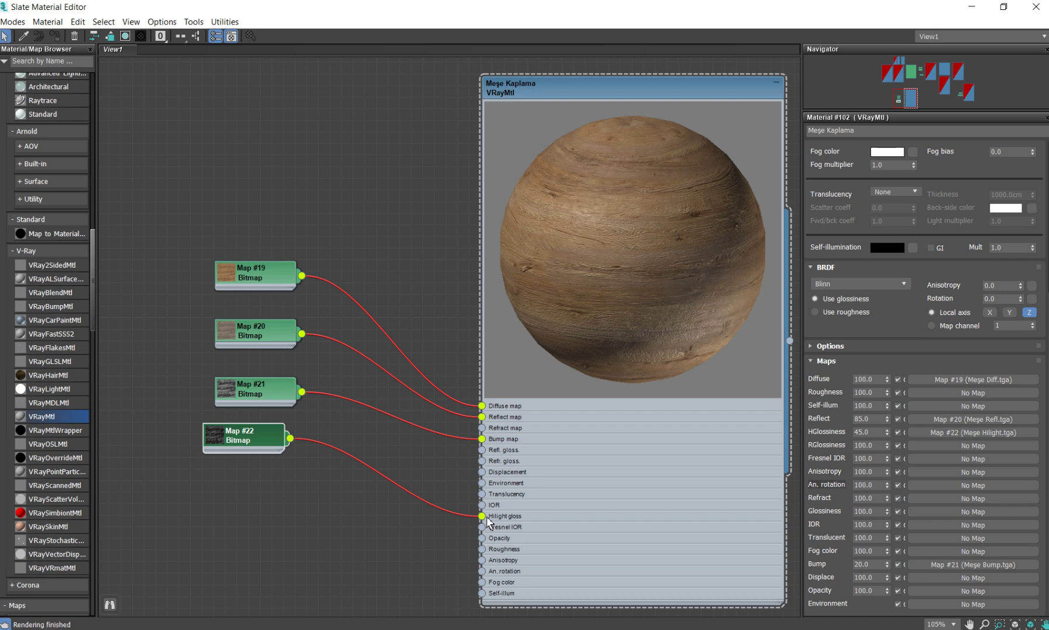
Turn on the preview background and viewport shading, then move Map #19 up
drag(719, 421, 699, 435)
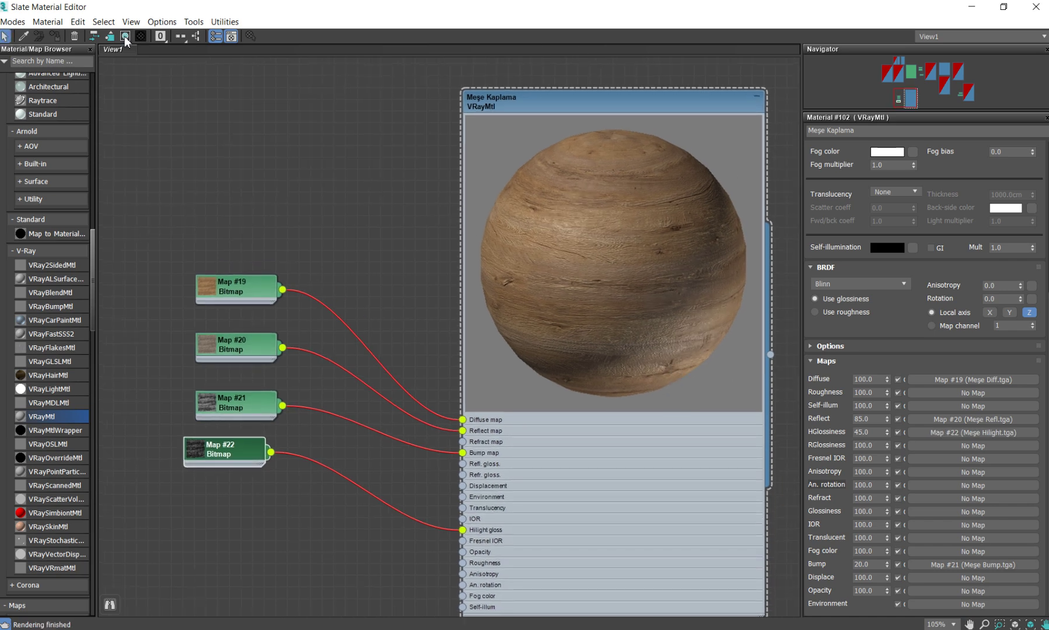
click(517, 98)
click(140, 37)
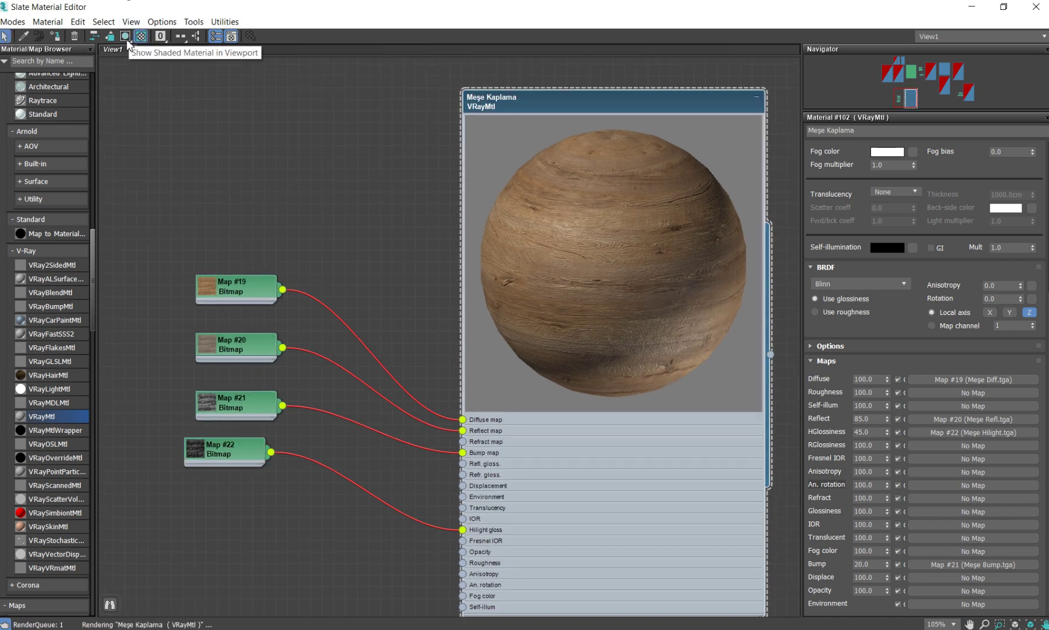
click(125, 37)
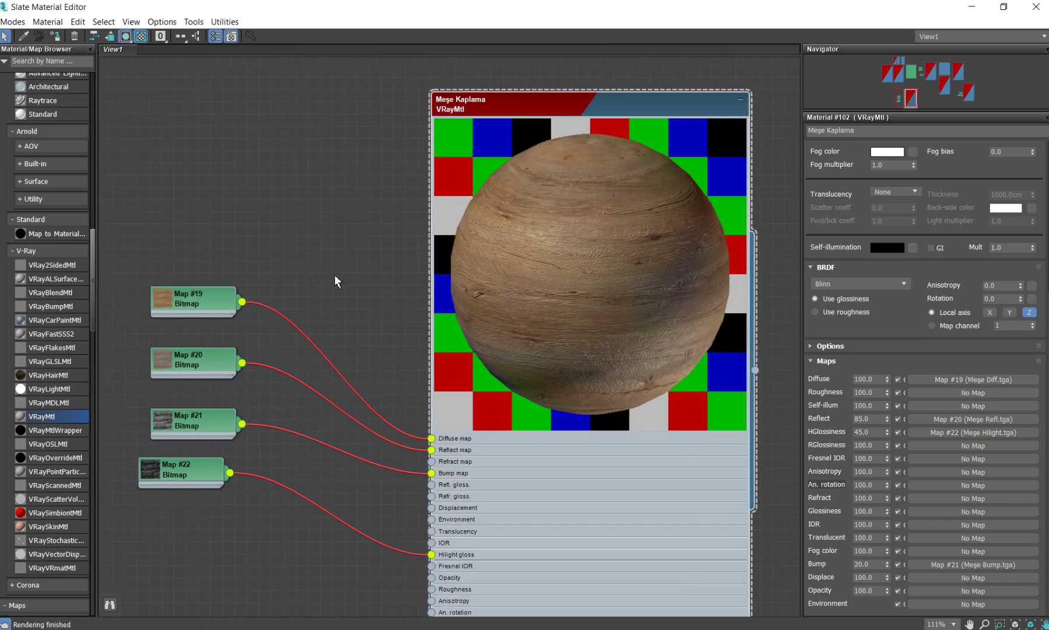
drag(269, 328, 330, 334)
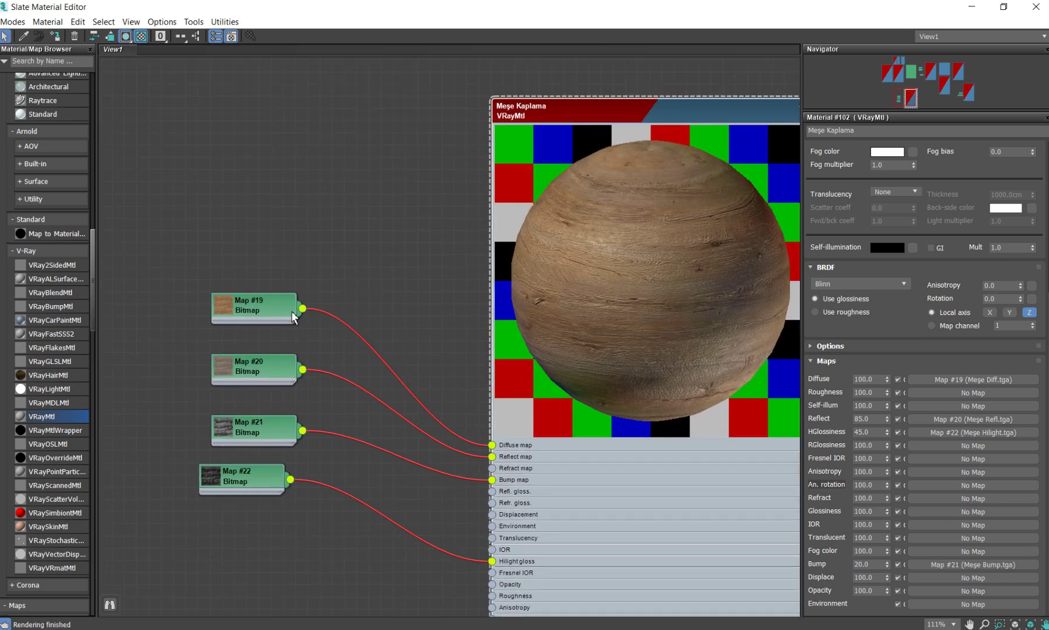
drag(270, 315, 300, 283)
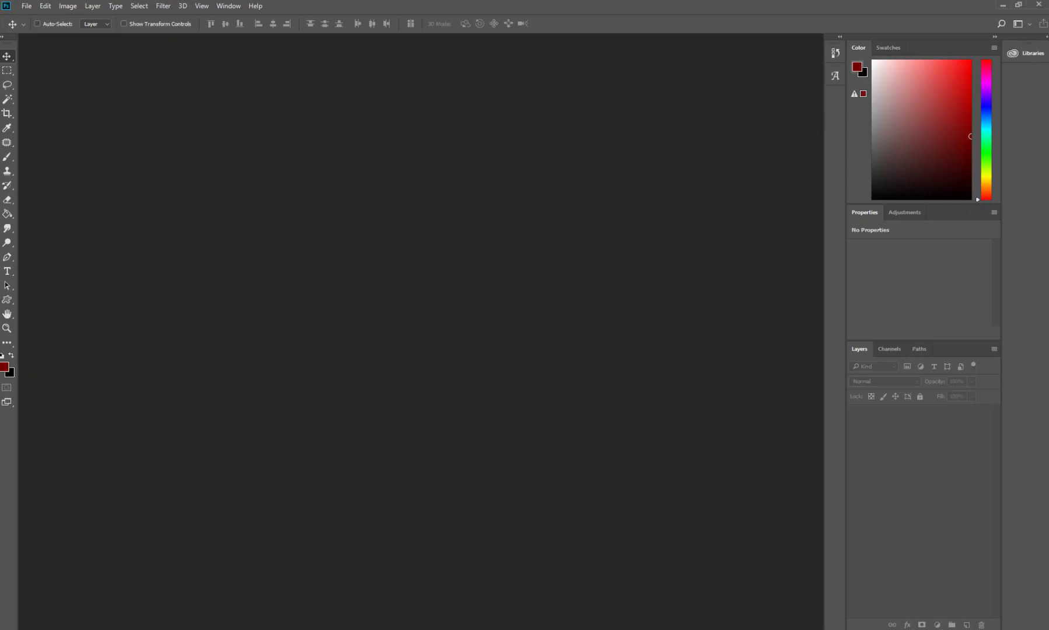
Open Meşe Diff.tga in Photoshop, desaturate it and brighten midtones with Levels 48/2.58/255
click(452, 601)
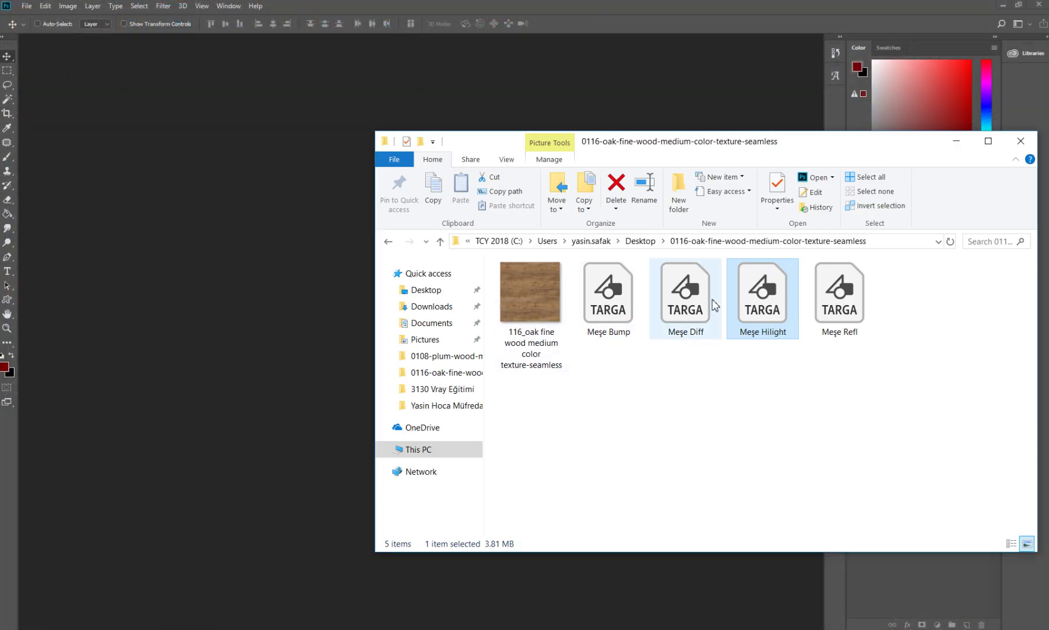
drag(707, 308, 194, 330)
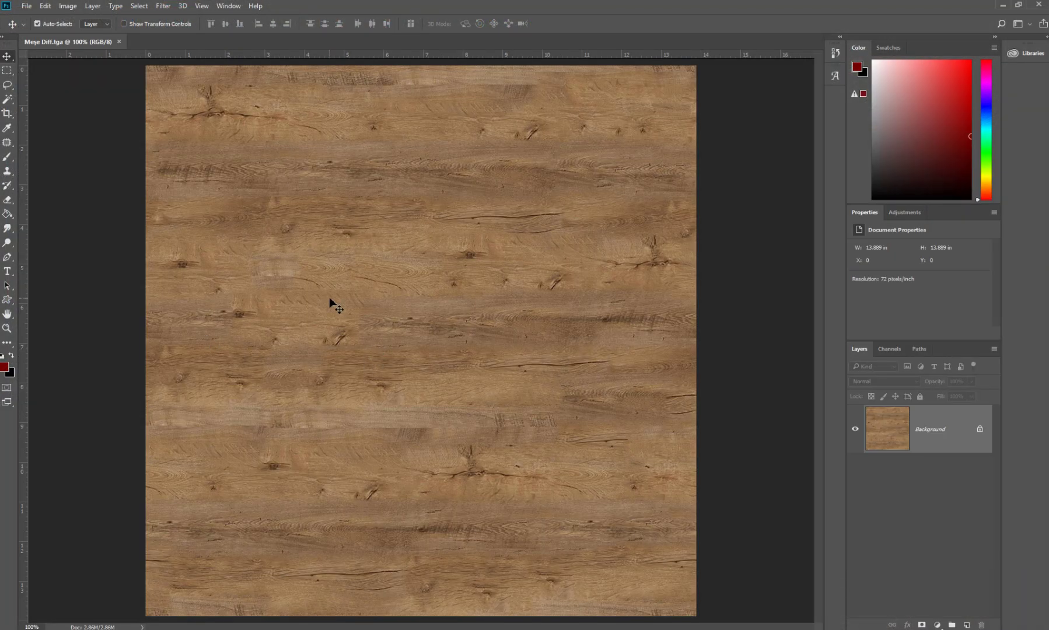
key(ctrl+shift+u)
key(ctrl+l)
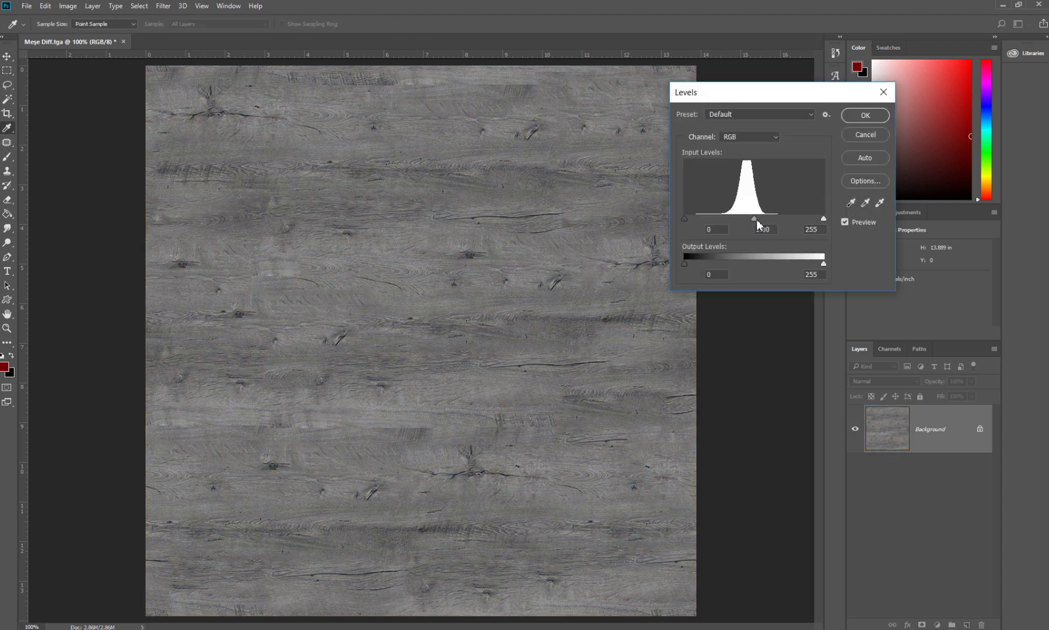
mouse_move(755, 220)
mouse_down()
mouse_move(678, 224)
mouse_move(730, 218)
mouse_up()
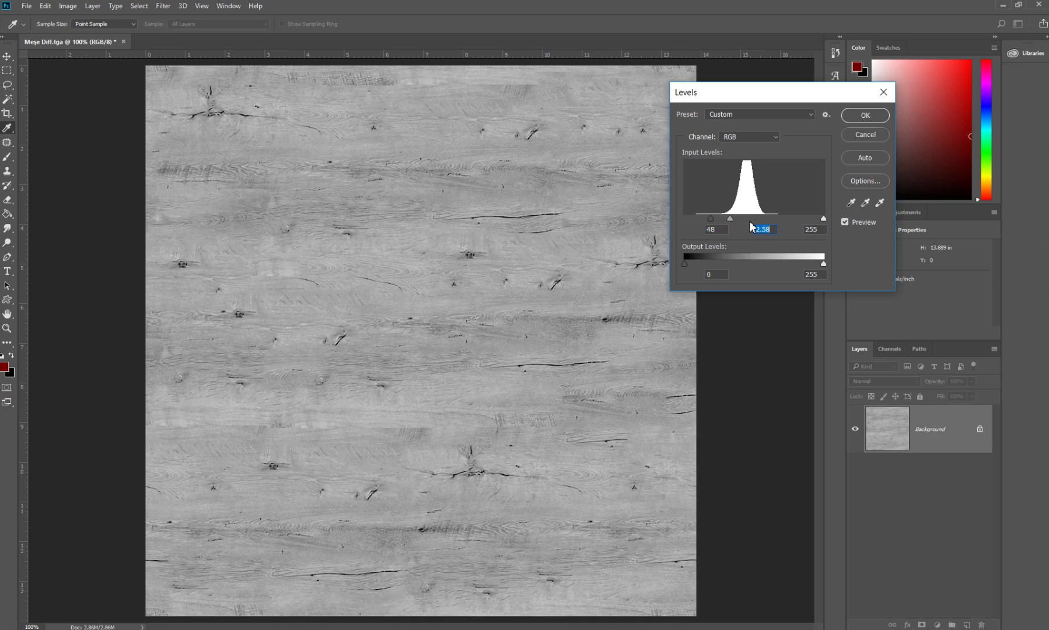
click(865, 115)
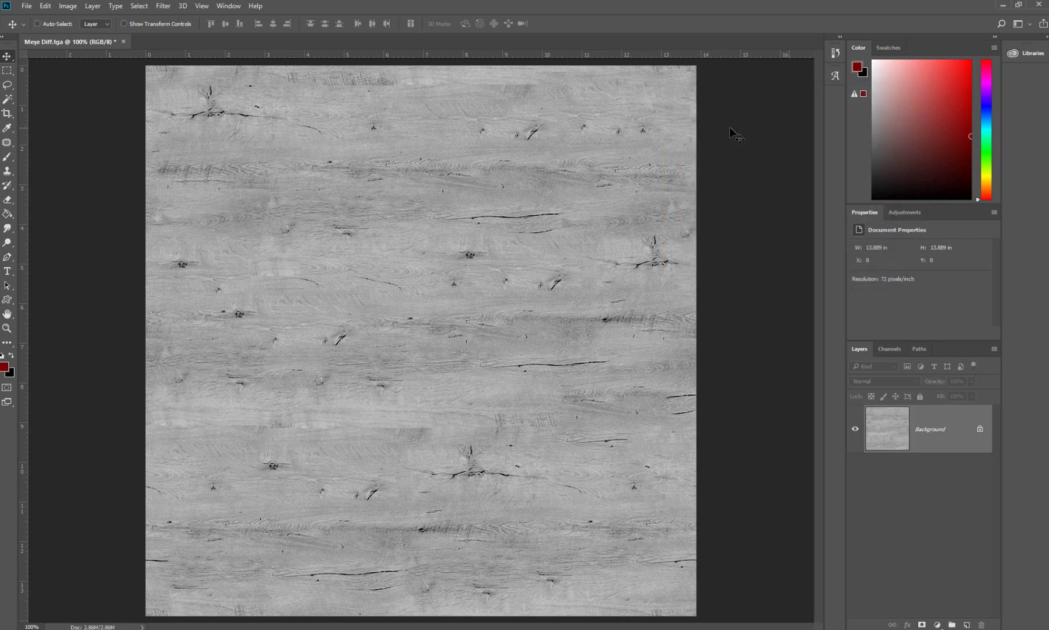
click(28, 7)
Save the grey image as Targa 'Meşe Ambient Occlusion' and close the document
click(51, 152)
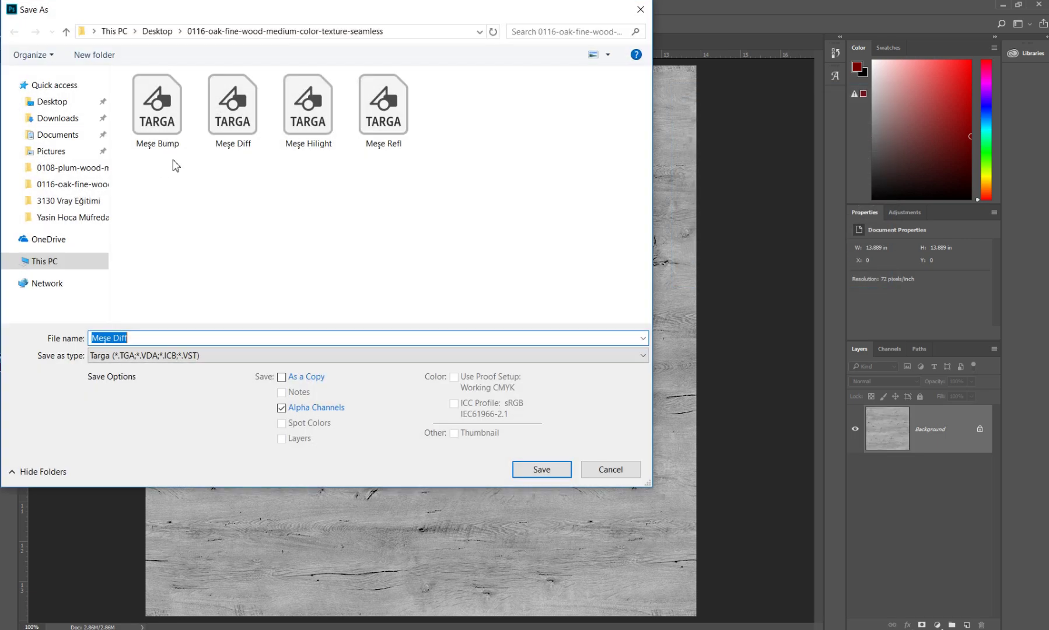
drag(137, 342, 117, 335)
text(Ambient Occlusion)
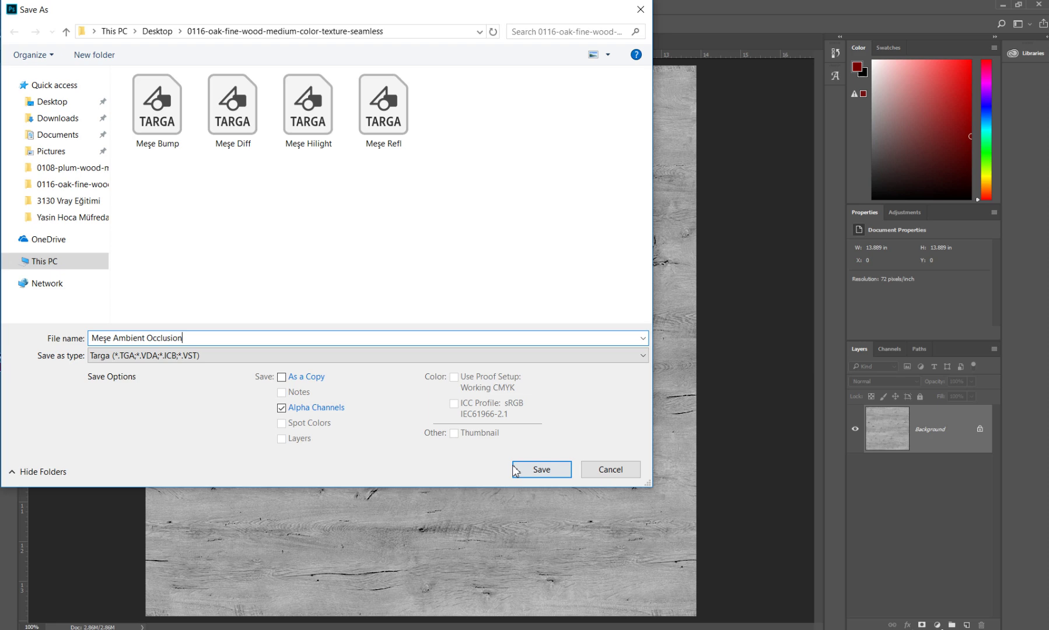
click(546, 470)
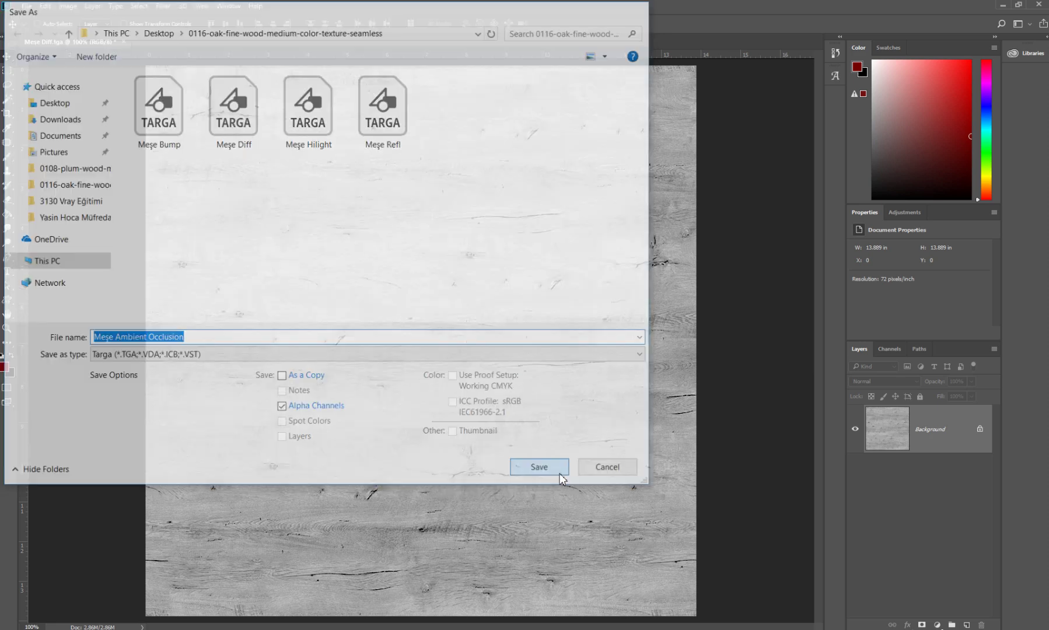
click(542, 212)
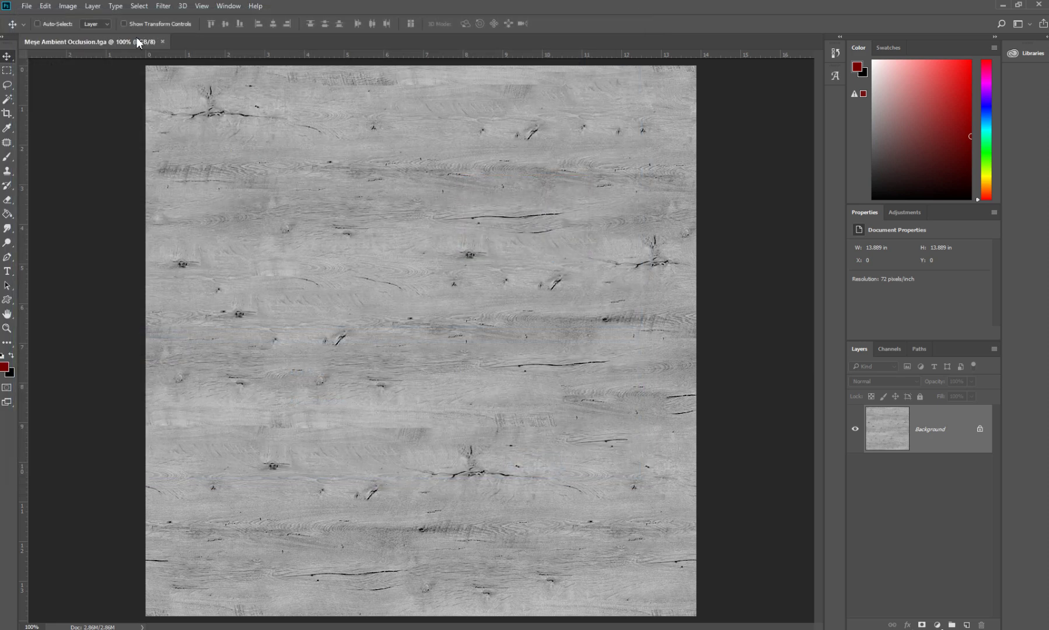
click(162, 42)
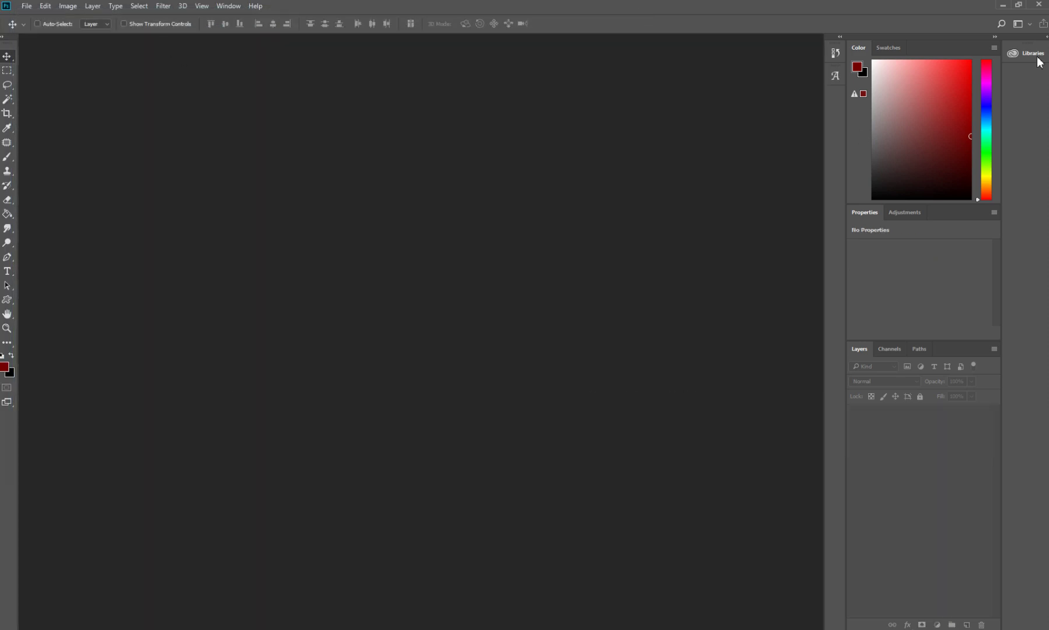
click(1003, 6)
Add Meşe Ambient Occlusion.tga as bitmap Map #23 and place it just below Map #19
click(609, 299)
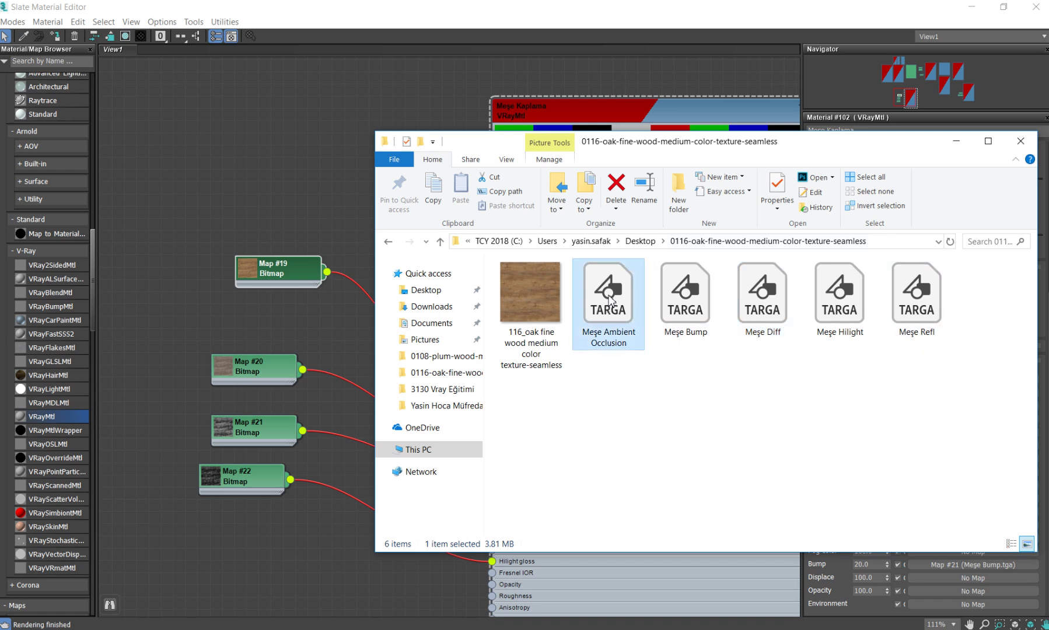
drag(608, 299, 257, 186)
click(957, 141)
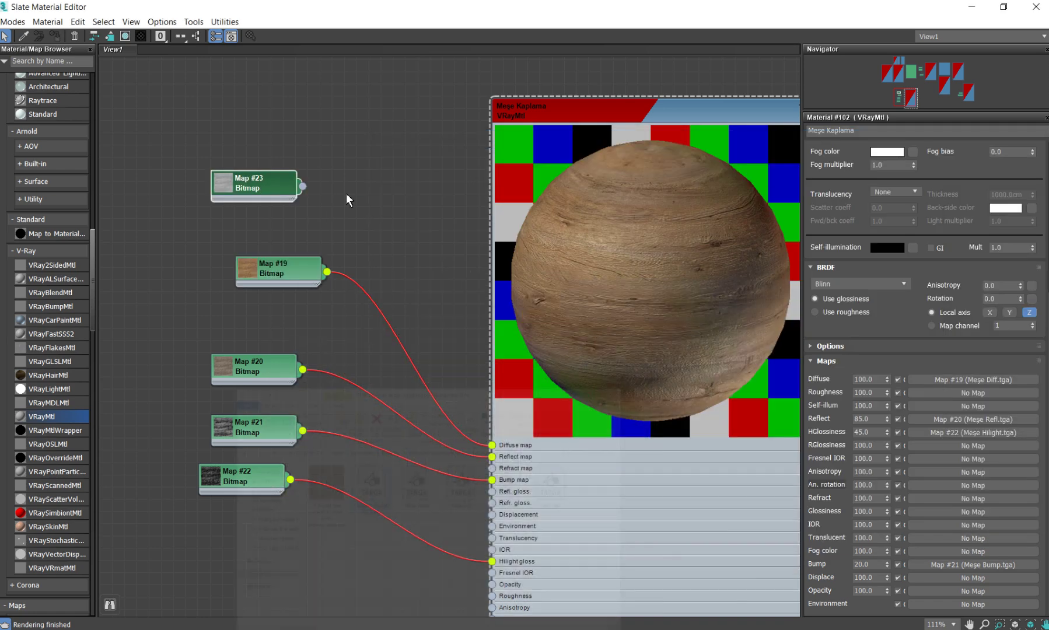
mouse_move(301, 299)
mouse_down()
mouse_move(325, 241)
mouse_move(299, 252)
mouse_move(287, 340)
mouse_up()
scroll(300, 252, up, 2)
drag(341, 265, 340, 209)
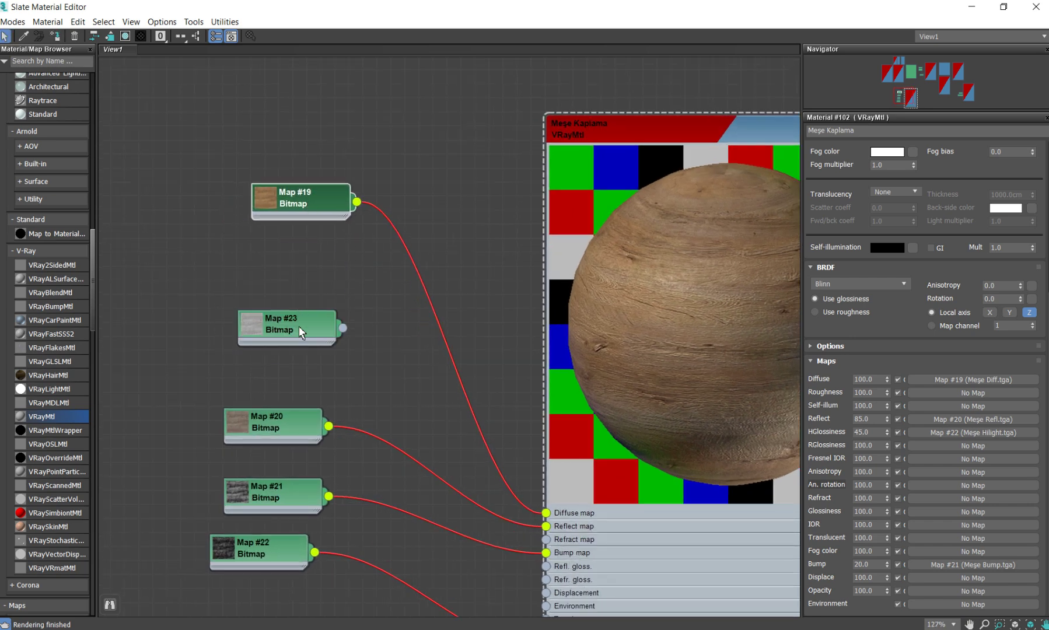
mouse_move(300, 330)
mouse_down()
mouse_move(318, 309)
mouse_move(284, 268)
mouse_up()
Add a VRayCompTex node from the V-Ray maps list to the graph
scroll(43, 350, down, 5)
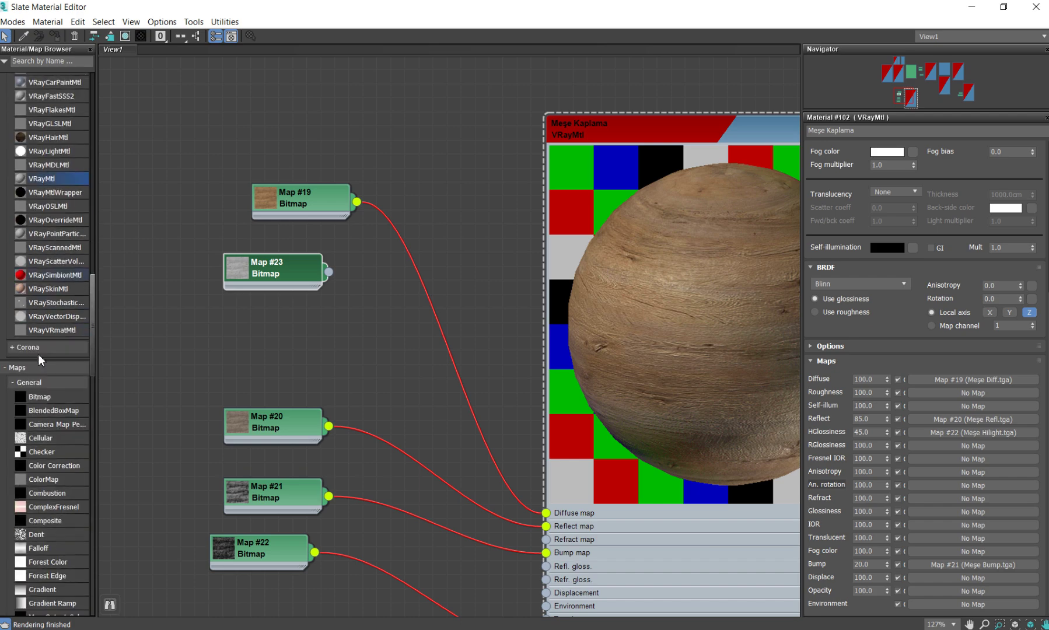
scroll(42, 359, down, 5)
scroll(46, 384, down, 5)
scroll(46, 388, down, 4)
scroll(46, 390, down, 2)
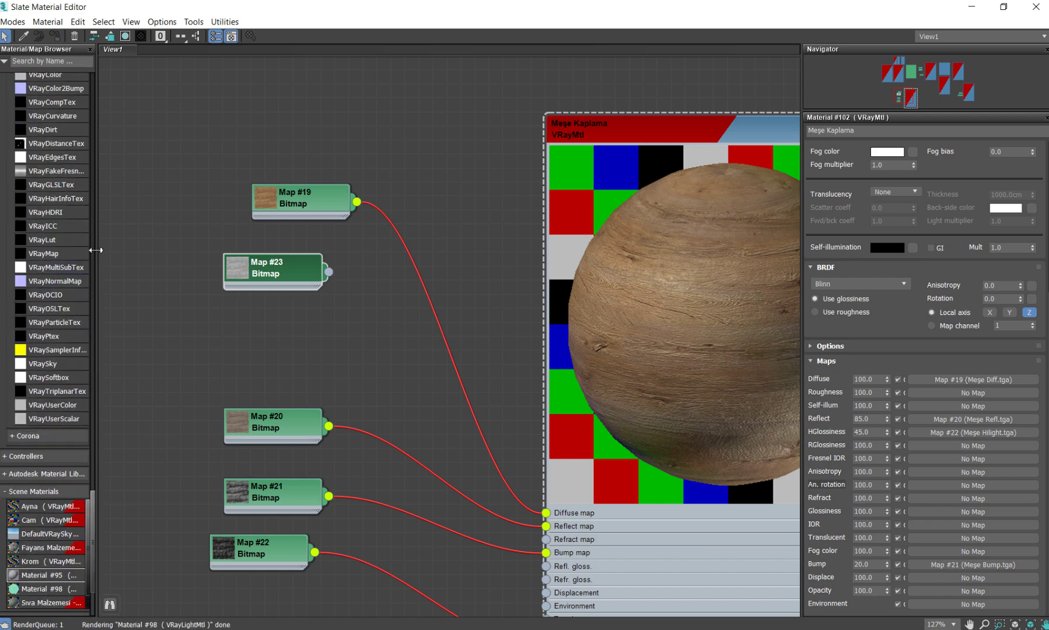
scroll(69, 257, down, 2)
scroll(69, 257, down, 2)
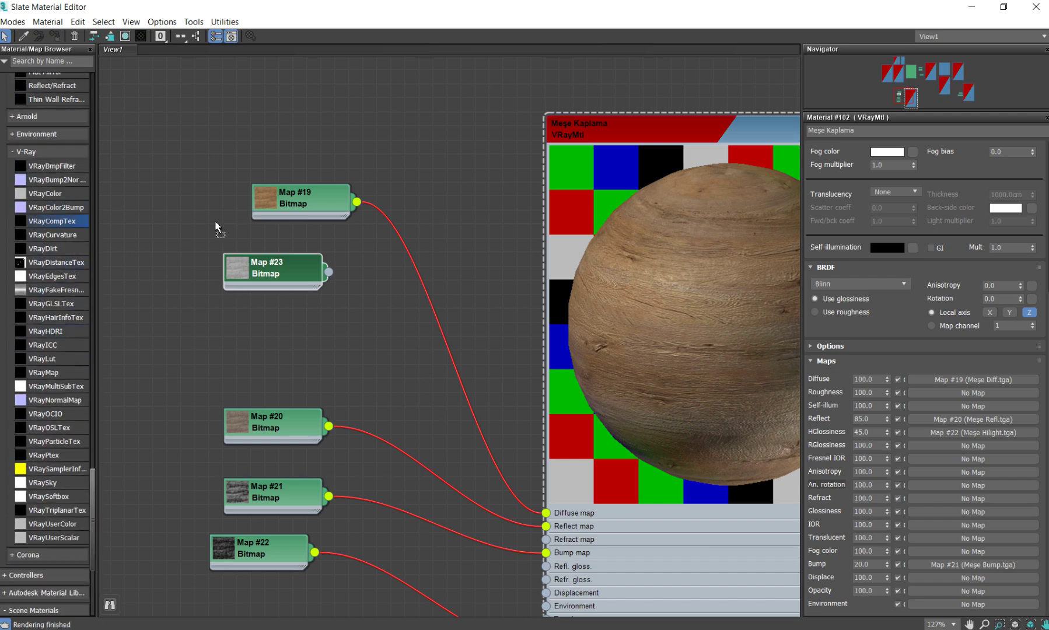
drag(48, 221, 429, 134)
Wire Map #19 to SourceA and Map #23 to SourceB, with Operator Multiply (A*B)
mouse_move(301, 197)
mouse_down()
mouse_move(231, 197)
mouse_move(378, 149)
mouse_up()
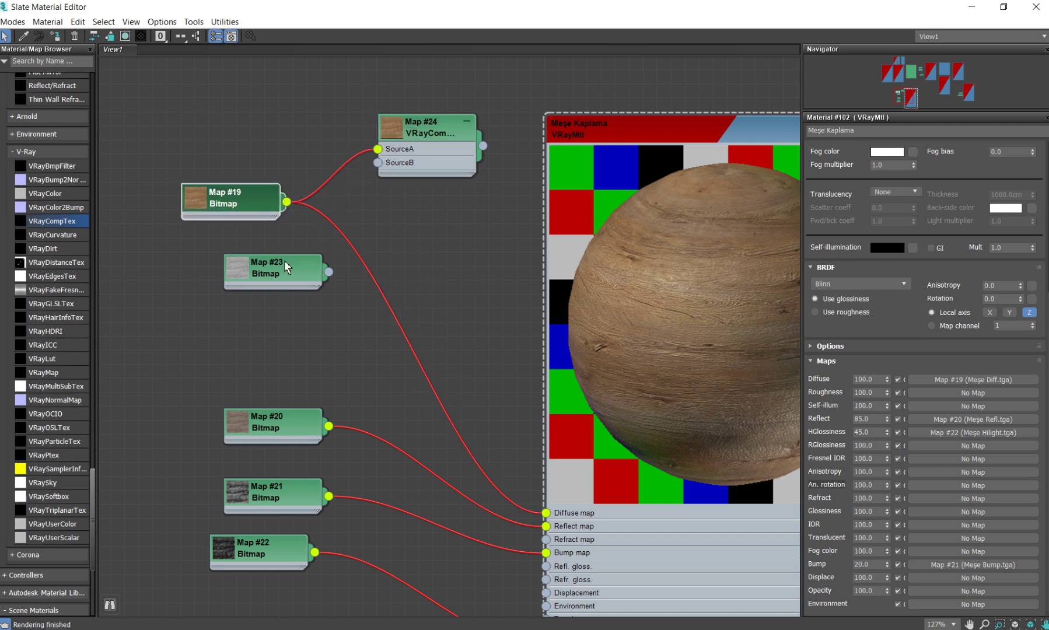
drag(286, 267, 229, 238)
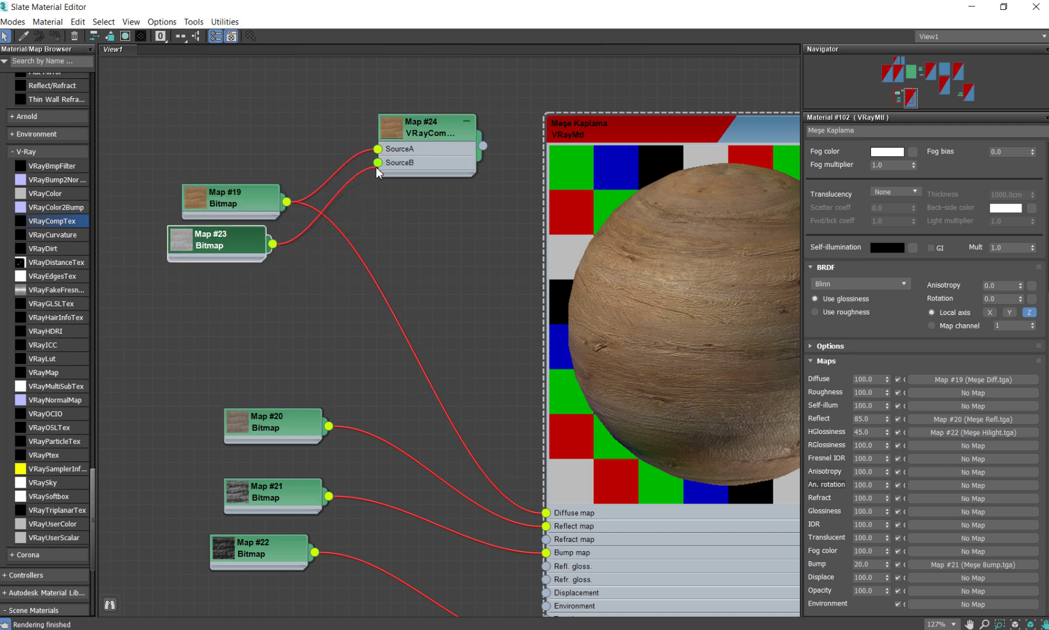
drag(377, 212, 424, 159)
click(423, 158)
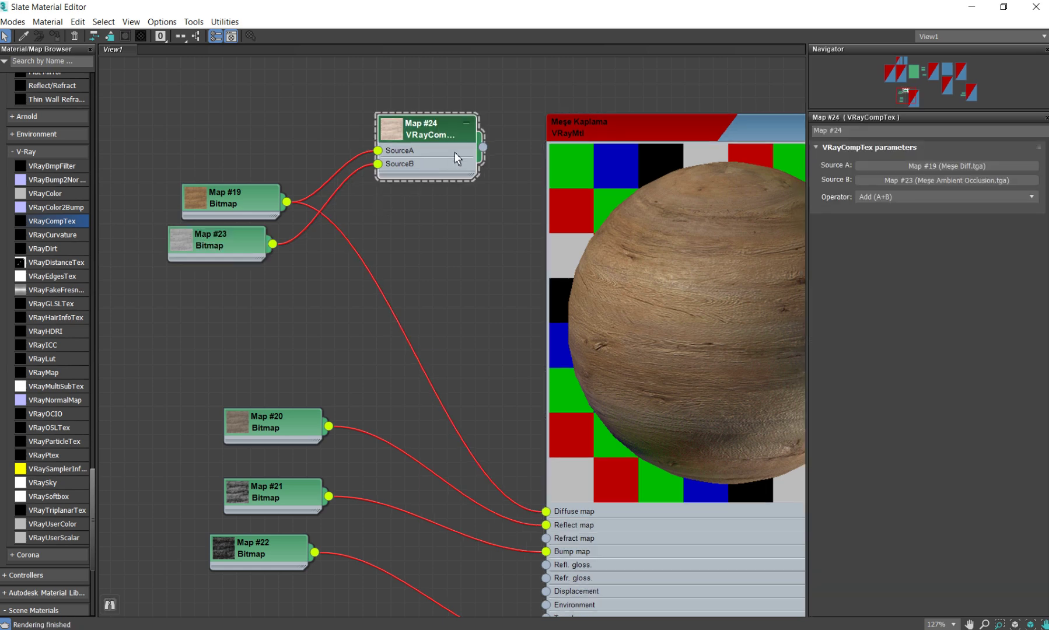
click(882, 199)
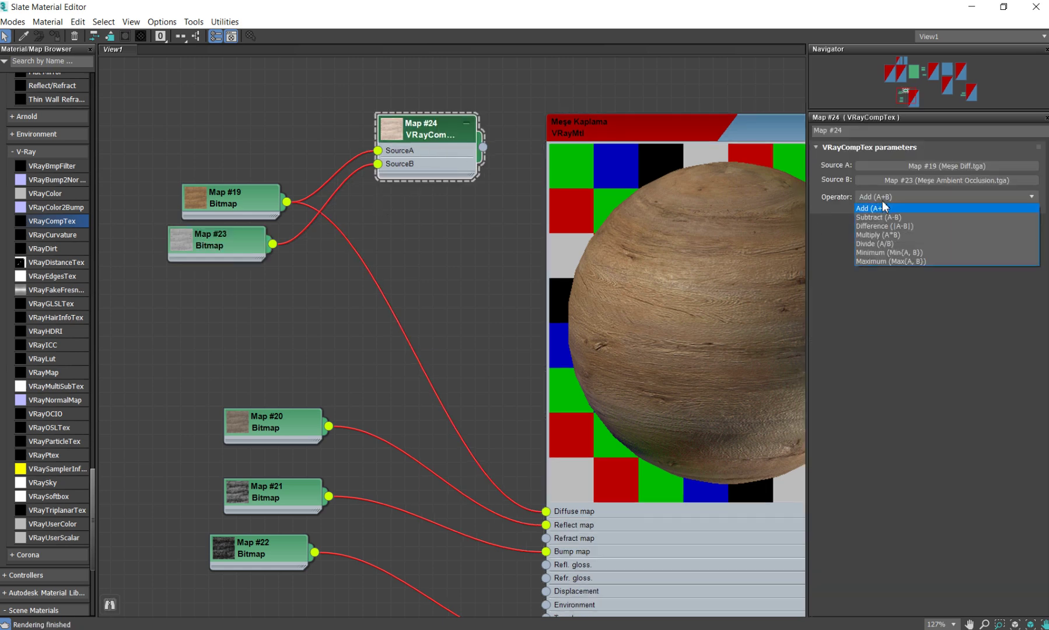
click(882, 234)
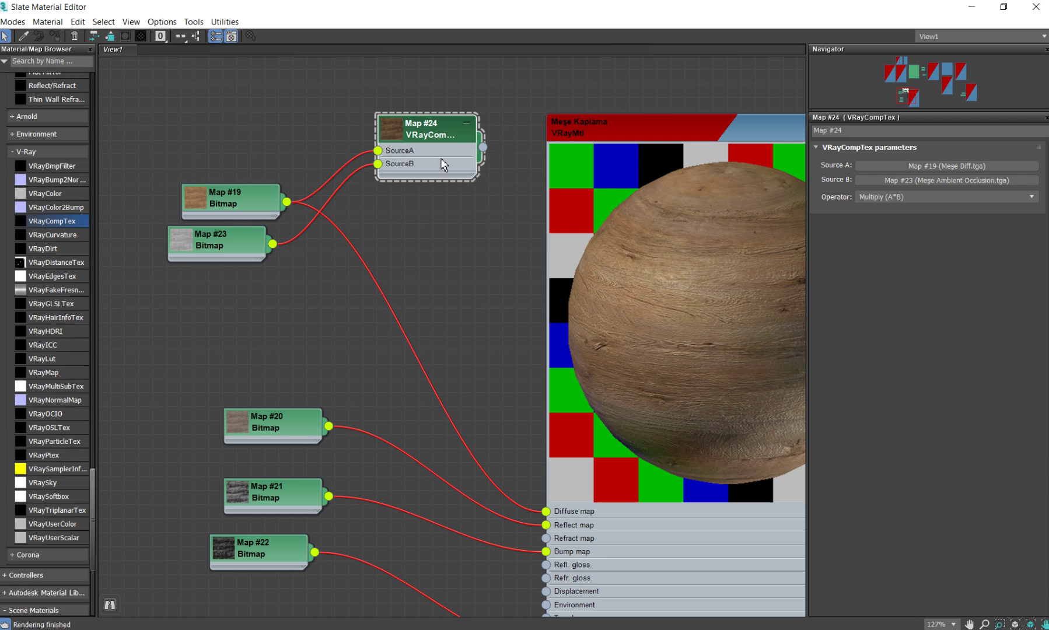
mouse_move(439, 158)
mouse_down()
mouse_move(438, 218)
mouse_move(547, 511)
mouse_up()
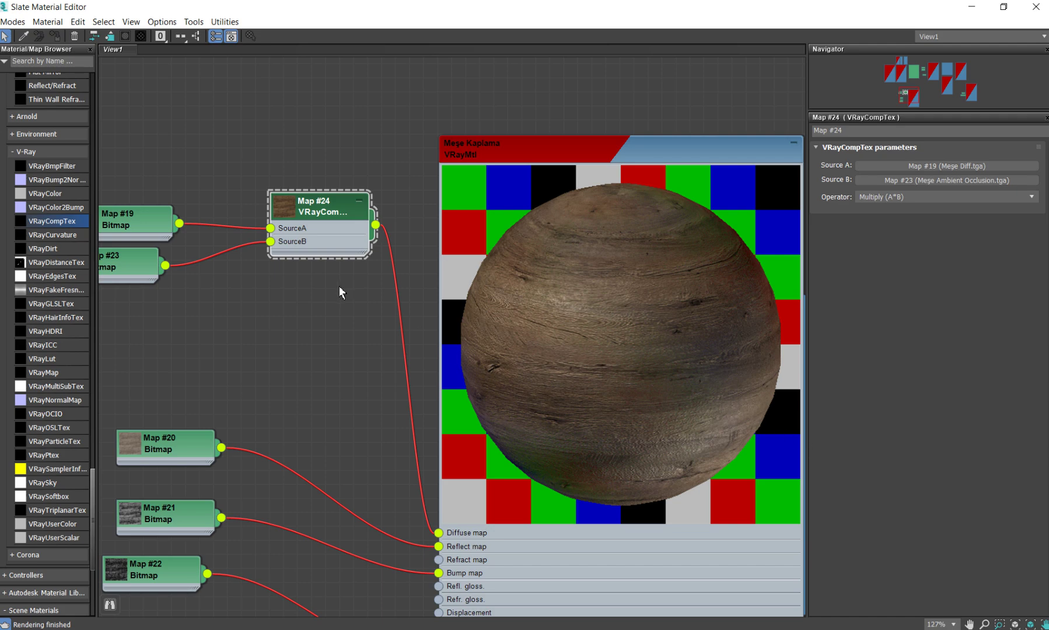
Zoom out and reframe the Slate view to show the whole oak material graph
scroll(339, 286, down, 1)
drag(411, 267, 425, 282)
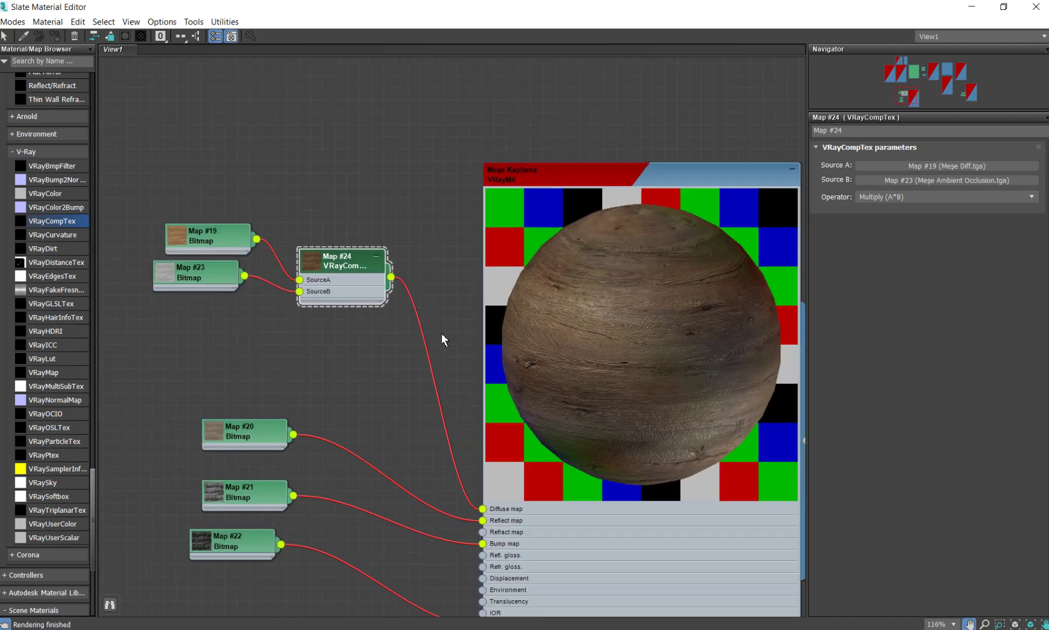
scroll(442, 338, down, 1)
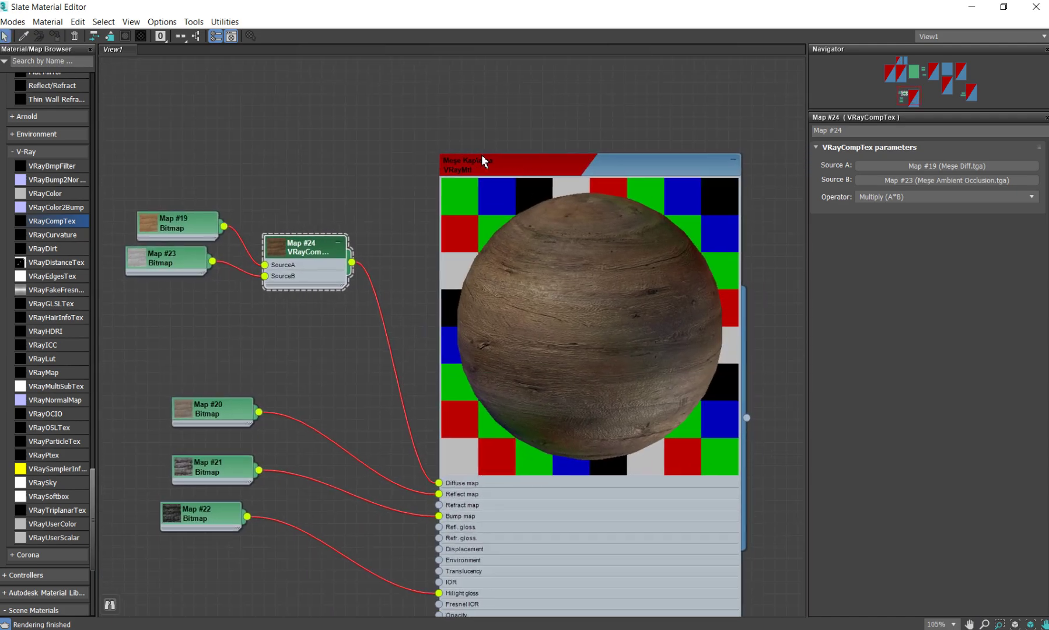